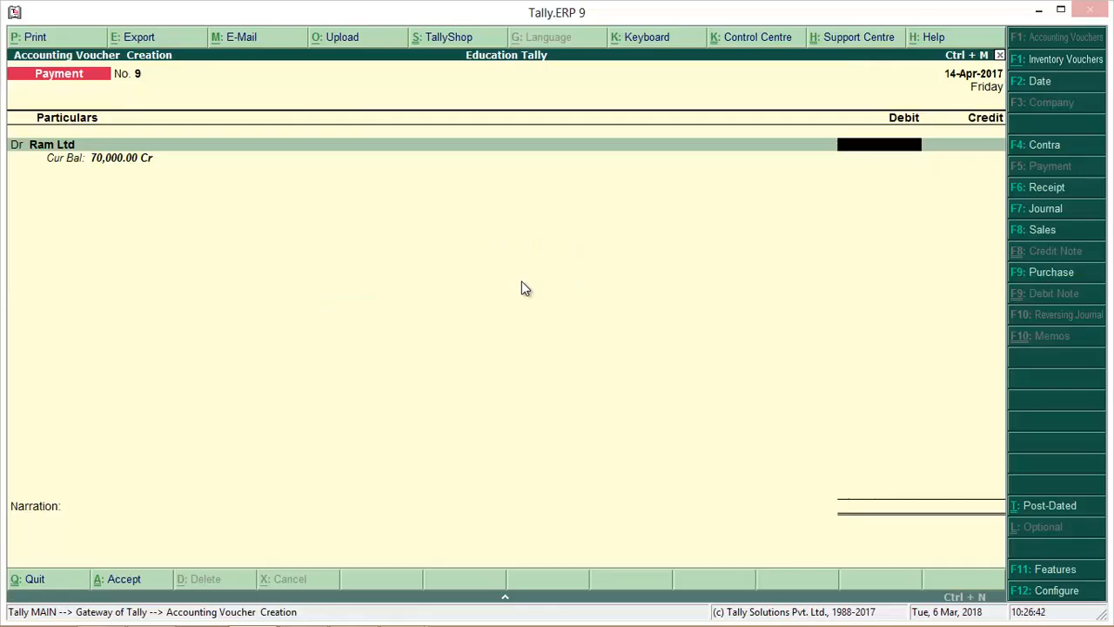
Step: Abandon the payment voucher and open the ledger selection list under the account books
key("Escape")
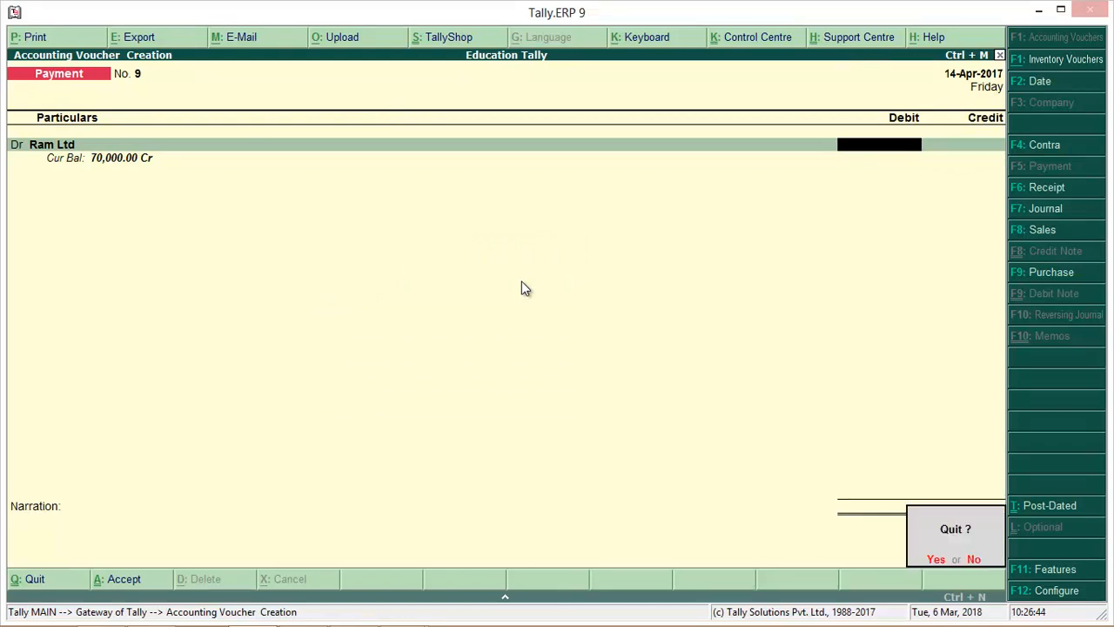
key("y")
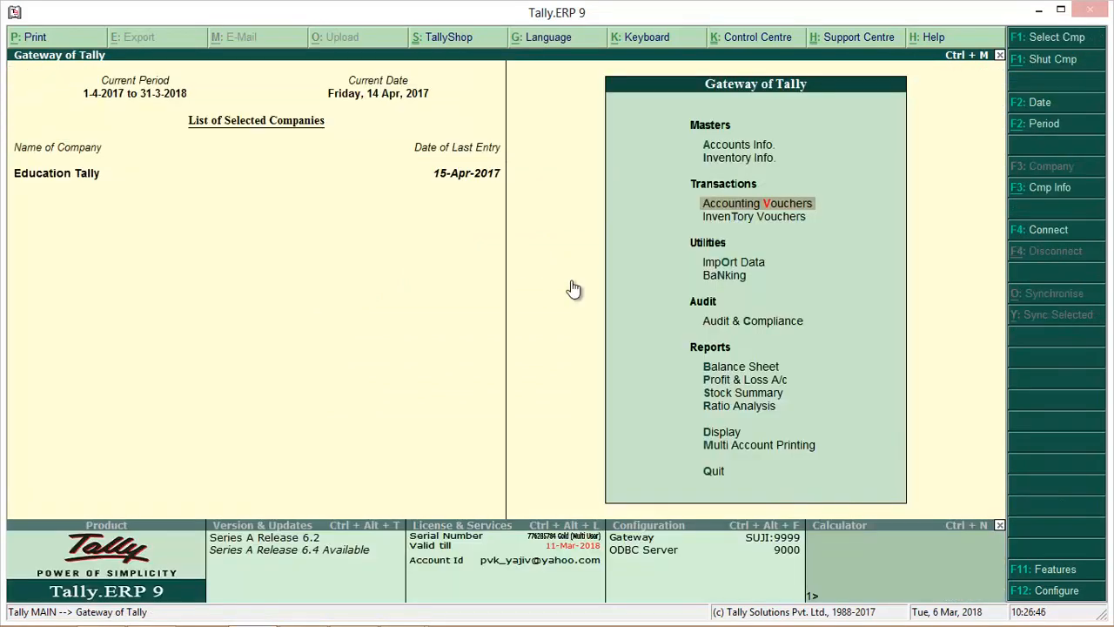
left_click(724, 436)
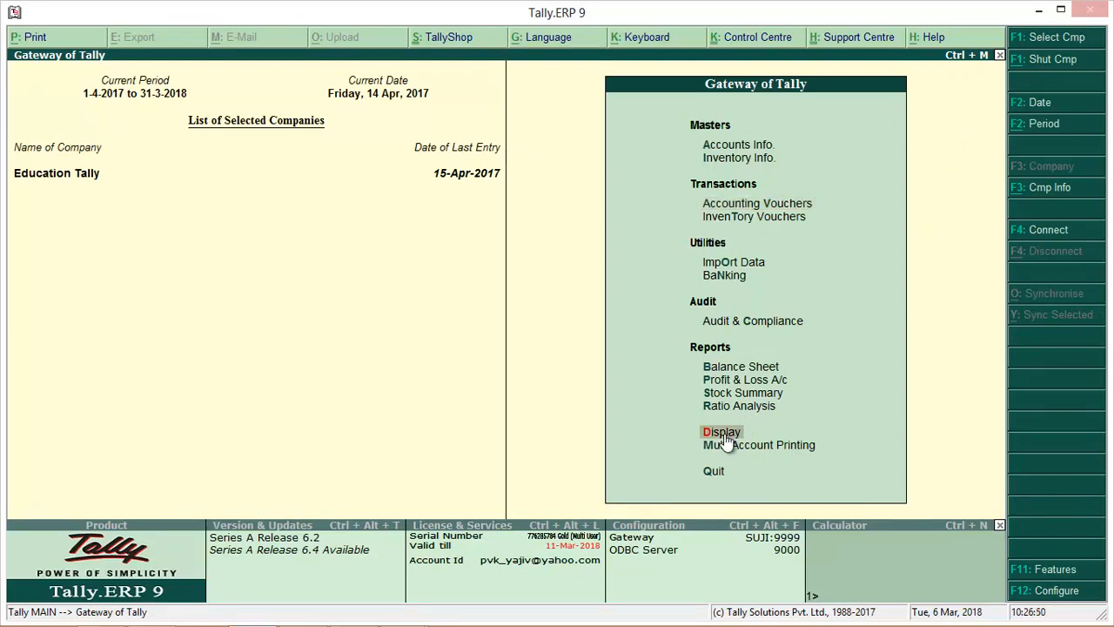
left_click(724, 436)
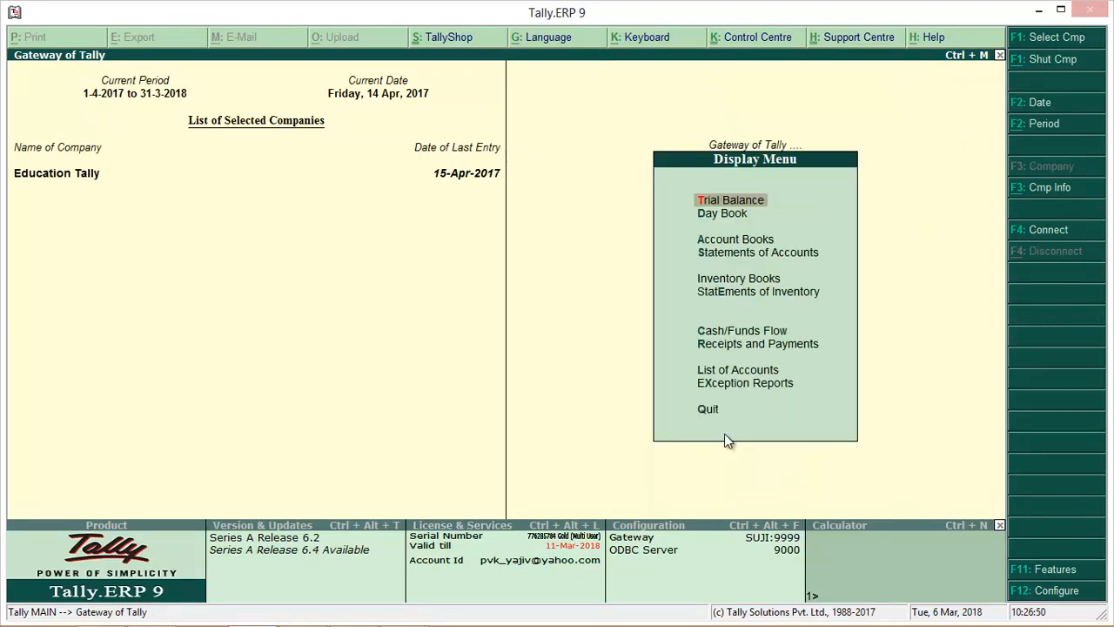
left_click(746, 240)
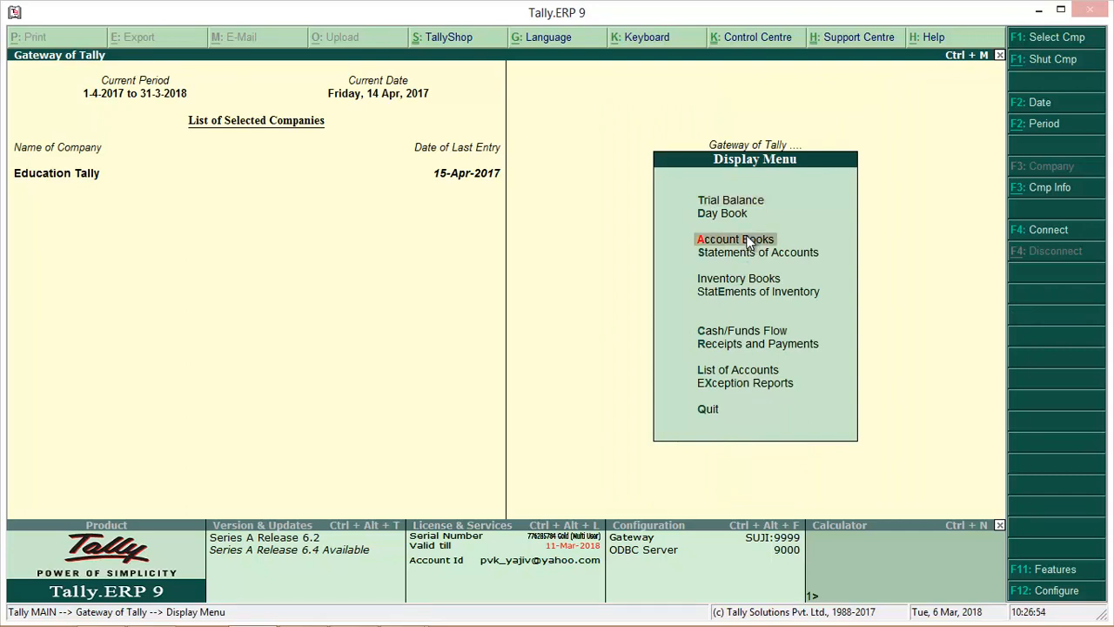
left_click(749, 242)
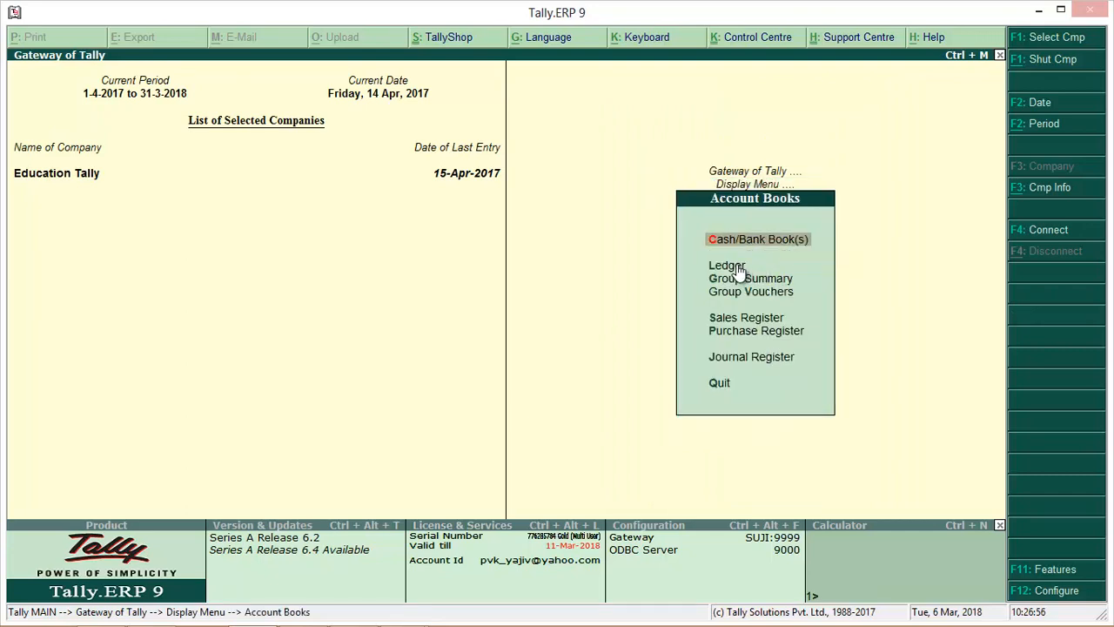
left_click(737, 265)
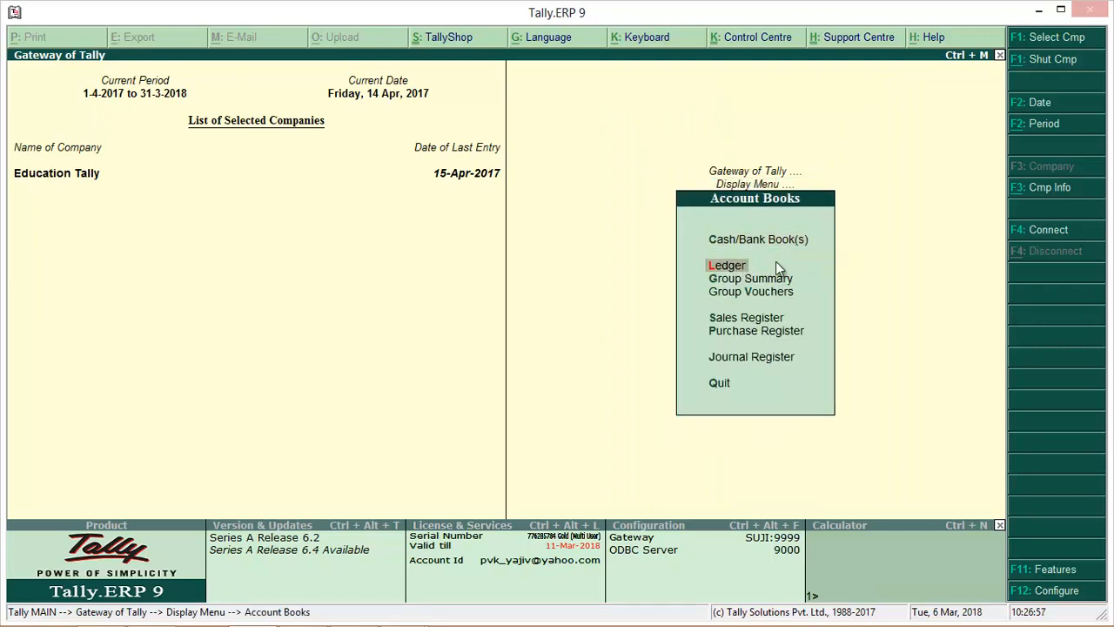
left_click(779, 264)
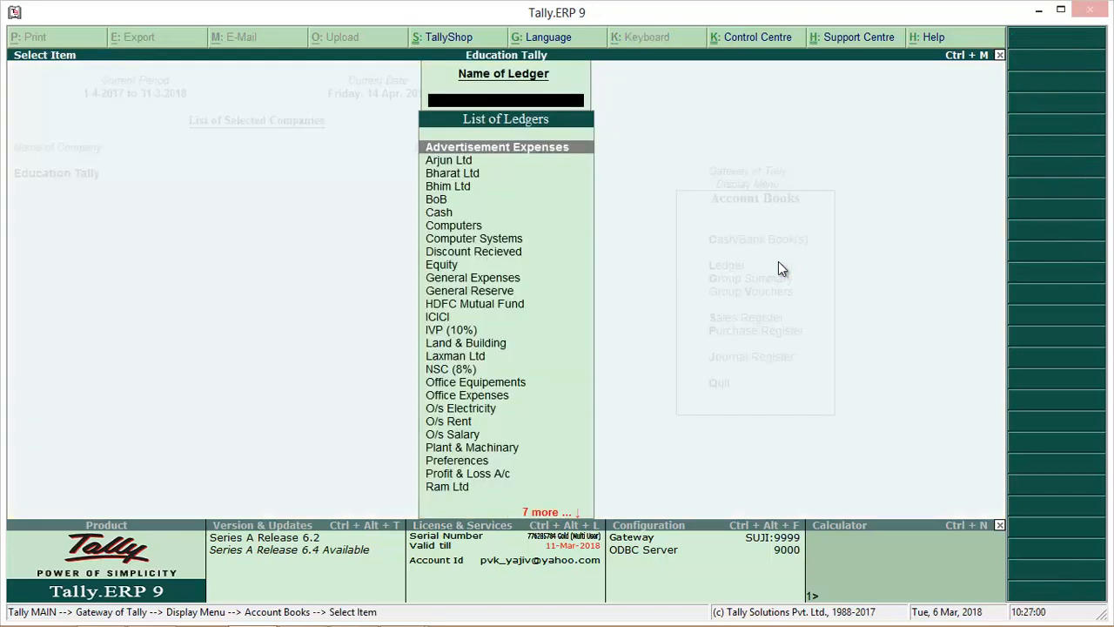
Step: Display the Ram Ltd ledger and examine its bill-wise outstanding details
type("R")
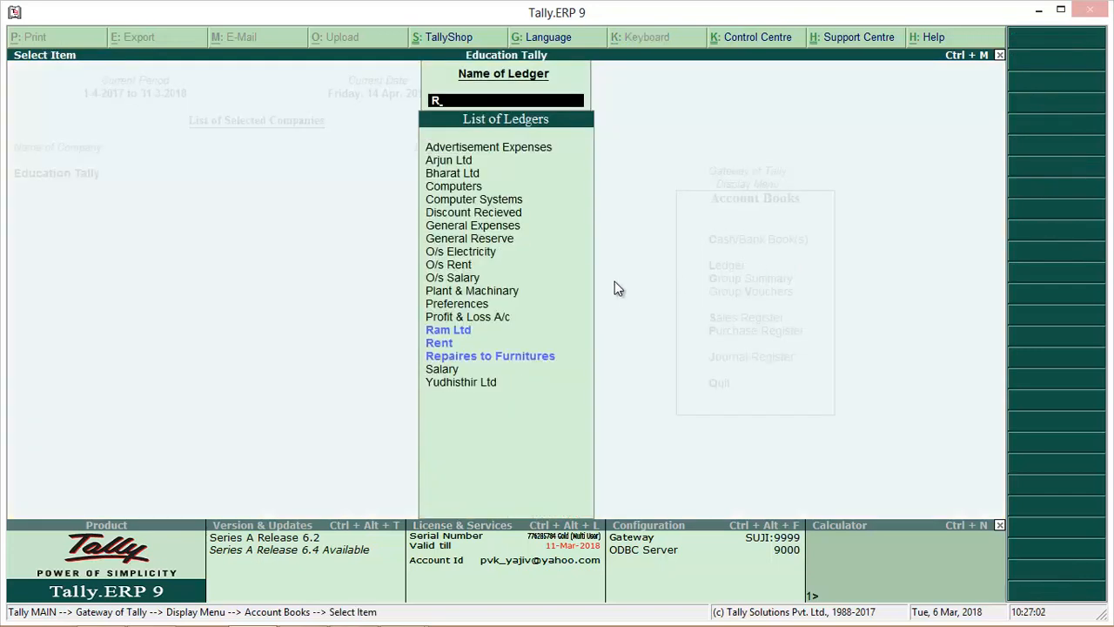
left_click(452, 330)
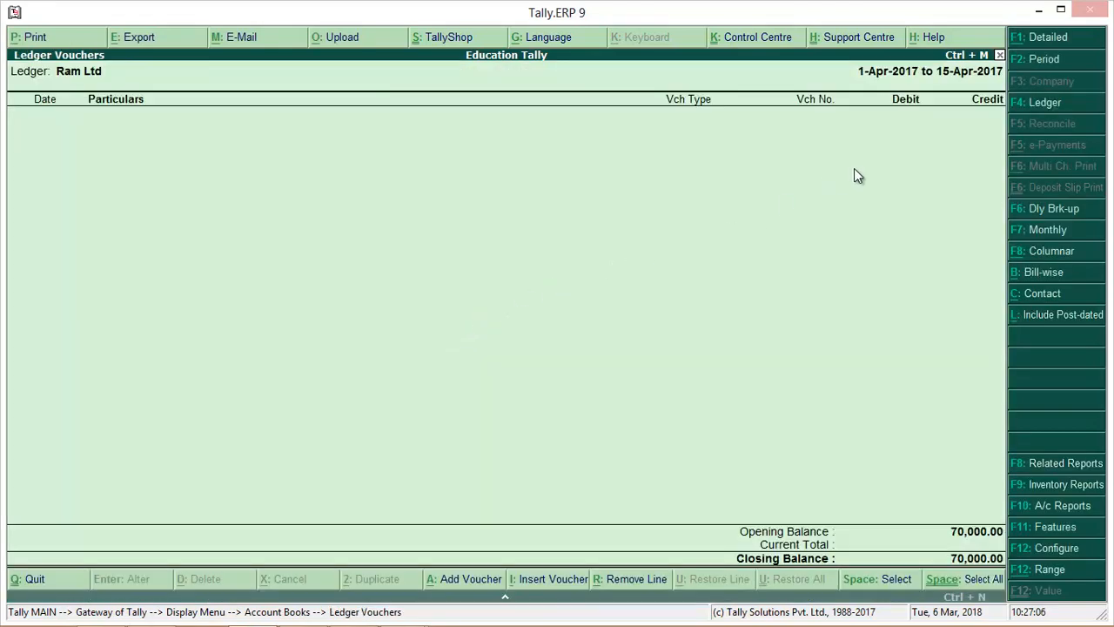
left_click(1054, 41)
left_click(1045, 272)
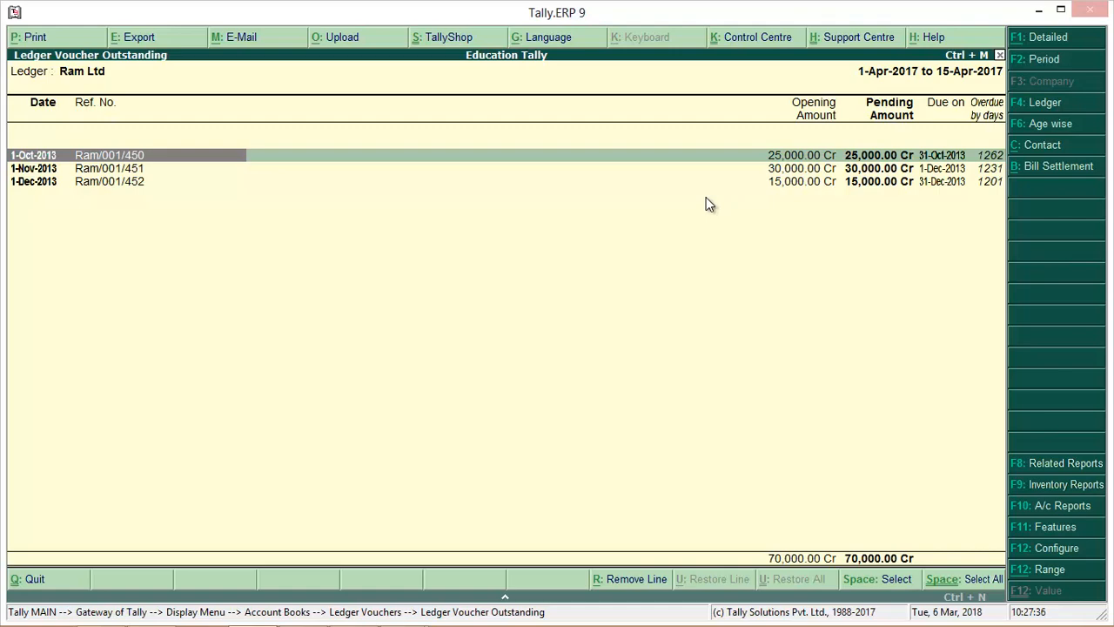
Step: Close the ledger reports, return to the Gateway of Tally and start a new payment voucher
key("Escape")
key("Escape")
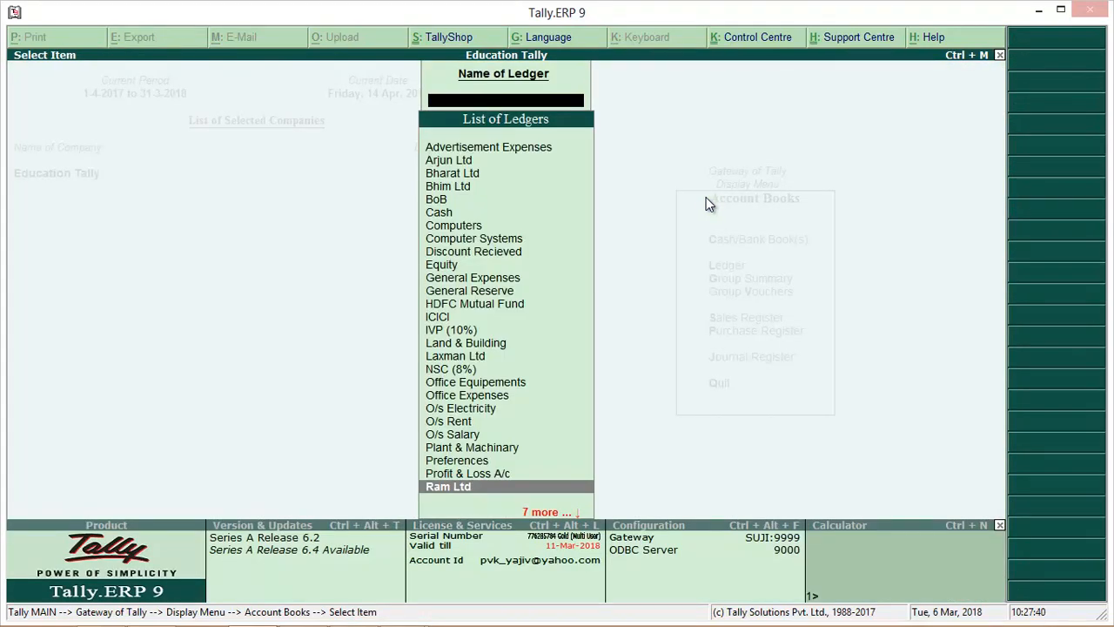
key("Escape")
key("Escape")
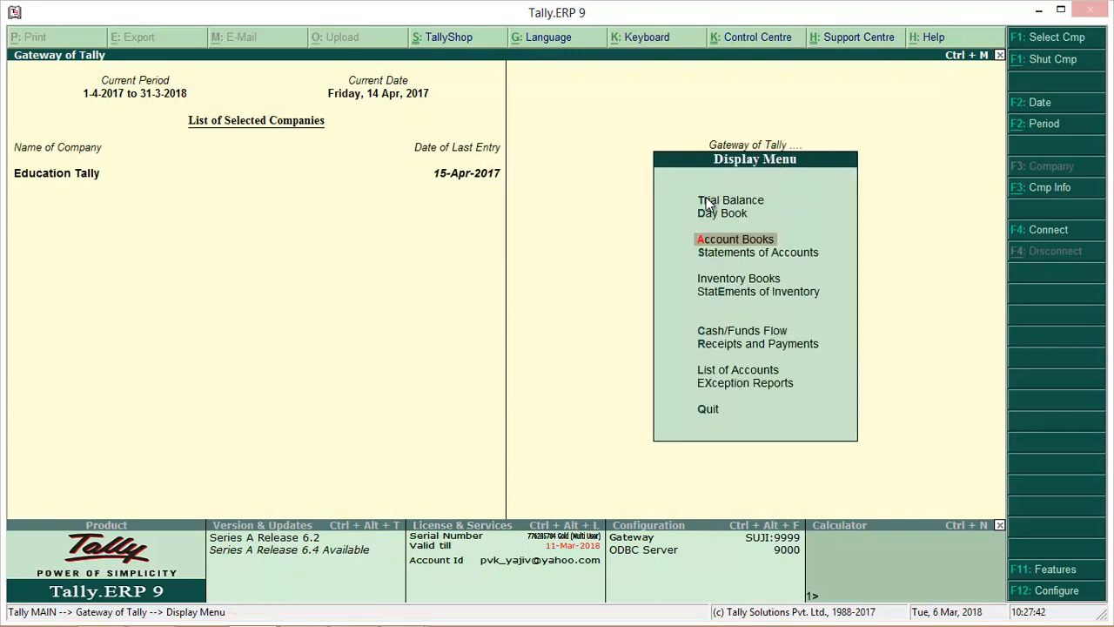
key("Escape")
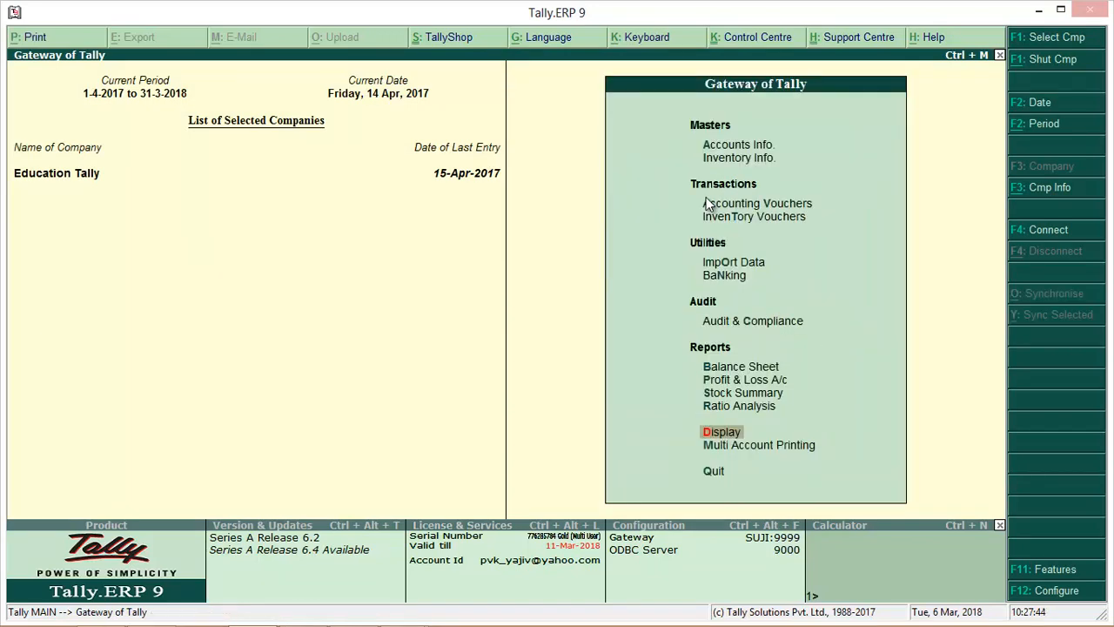
key("Escape")
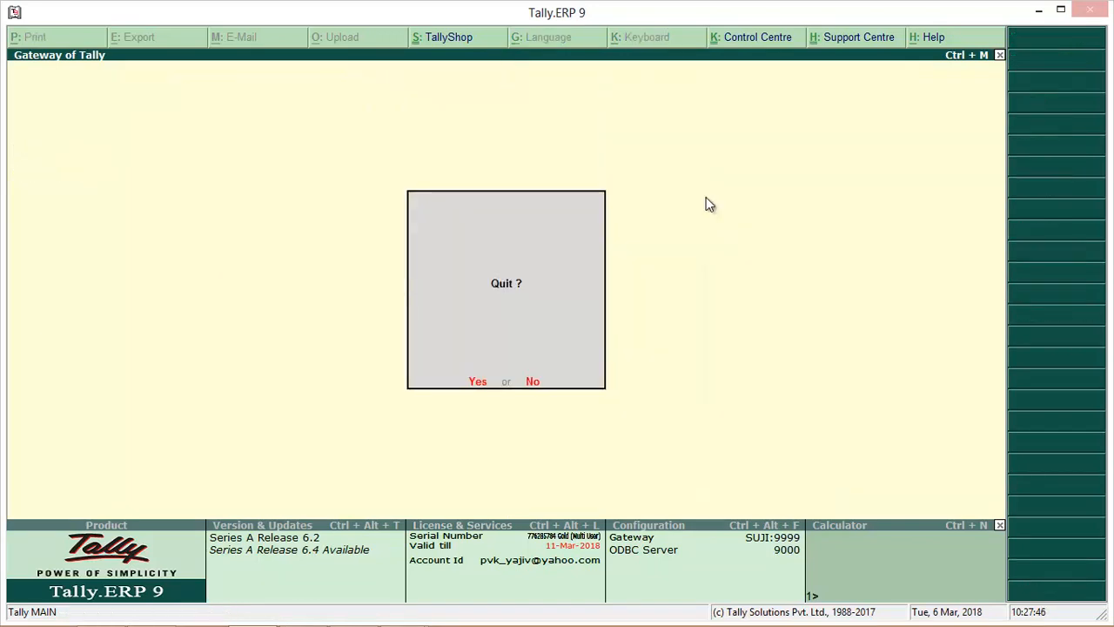
key("n")
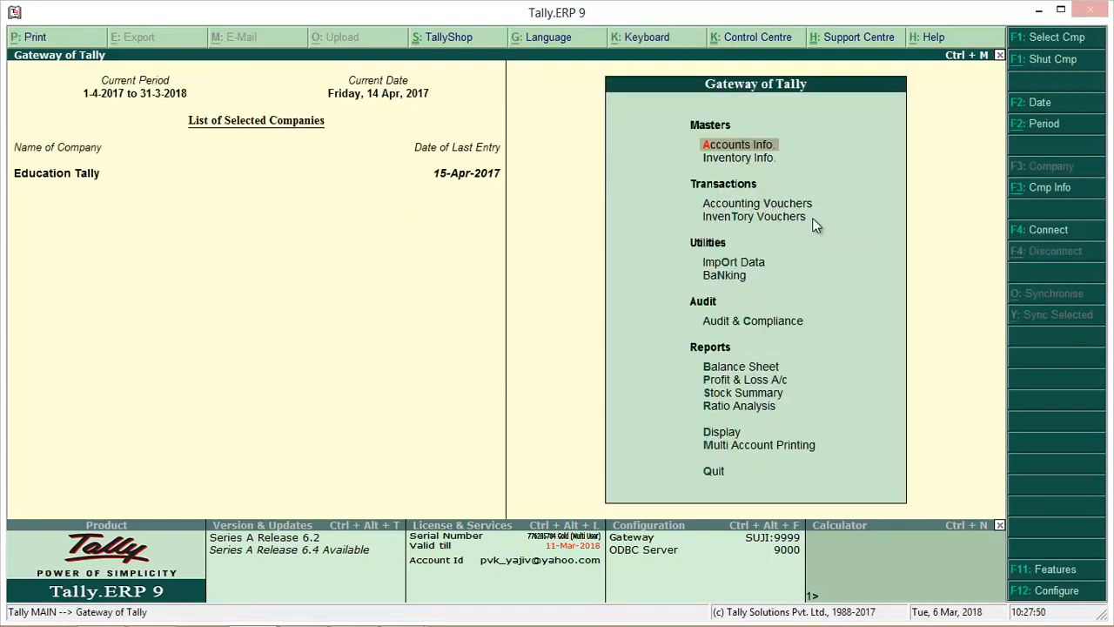
left_click(788, 208)
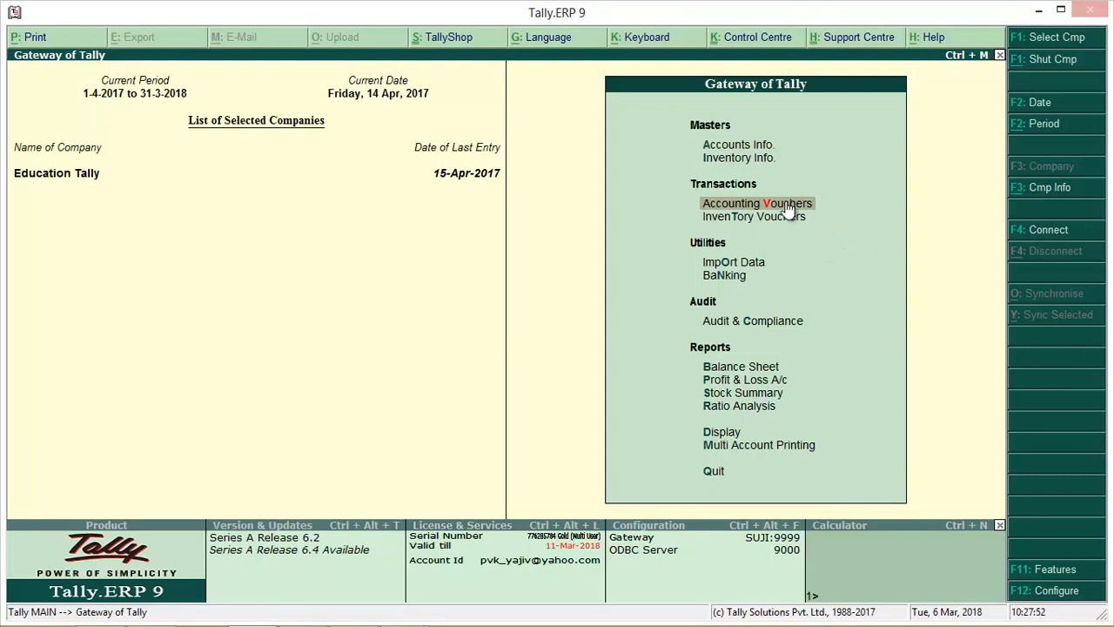
left_click(788, 207)
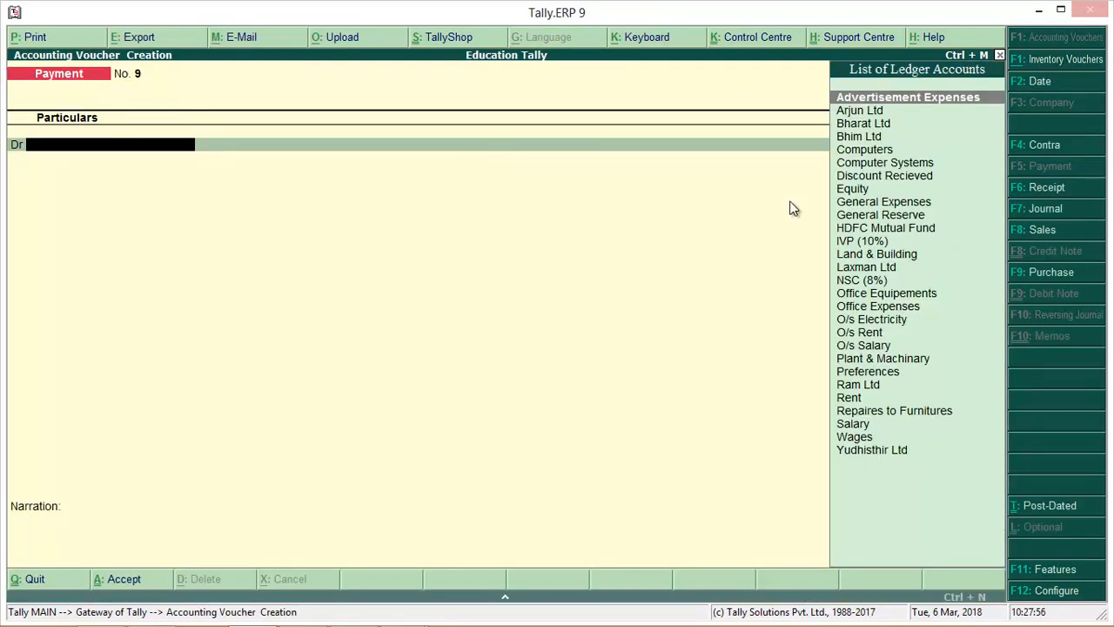
Step: Check the company's accounting features and return to the payment voucher
left_click(1055, 570)
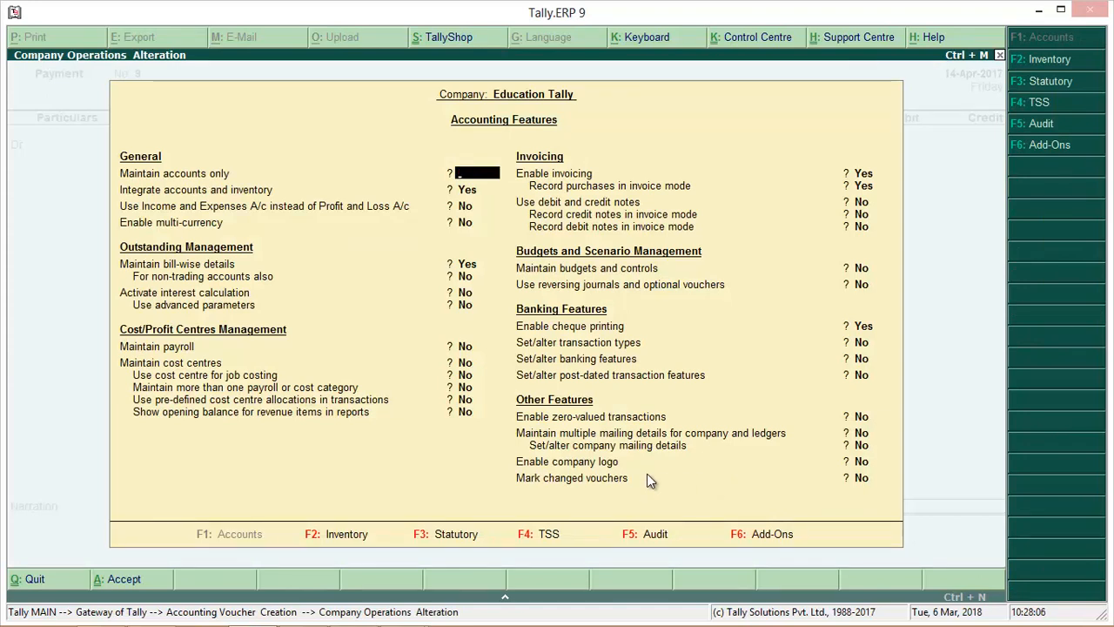
key("Escape")
key("y")
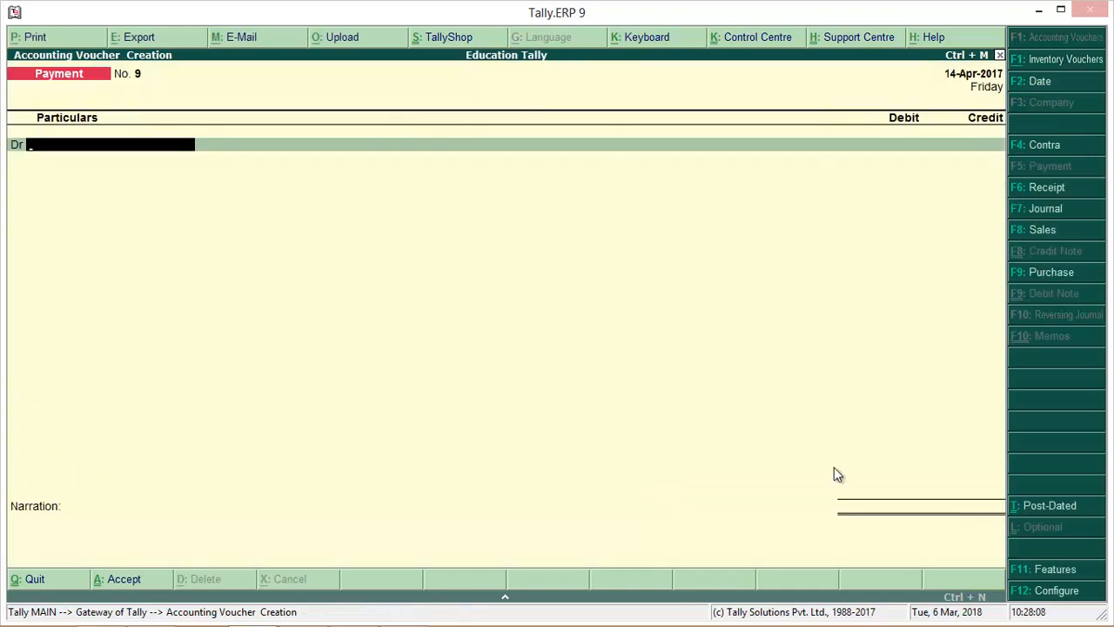
Step: Review the general options of the payment voucher's standard configuration, down to the default values for bank details
left_click(1051, 592)
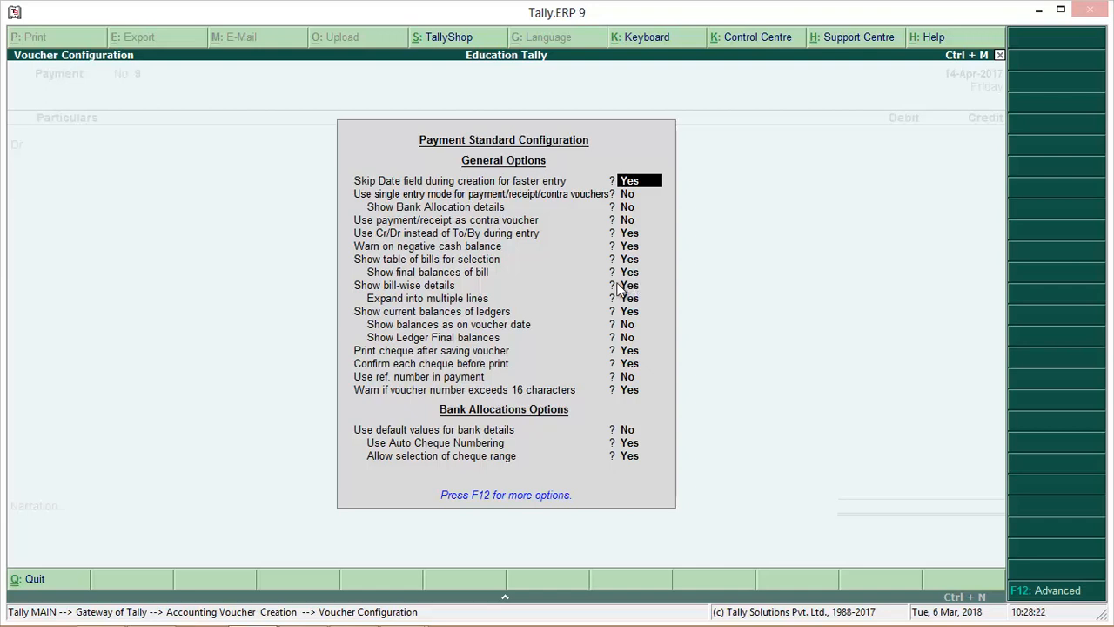
key("Return")
key("Return")
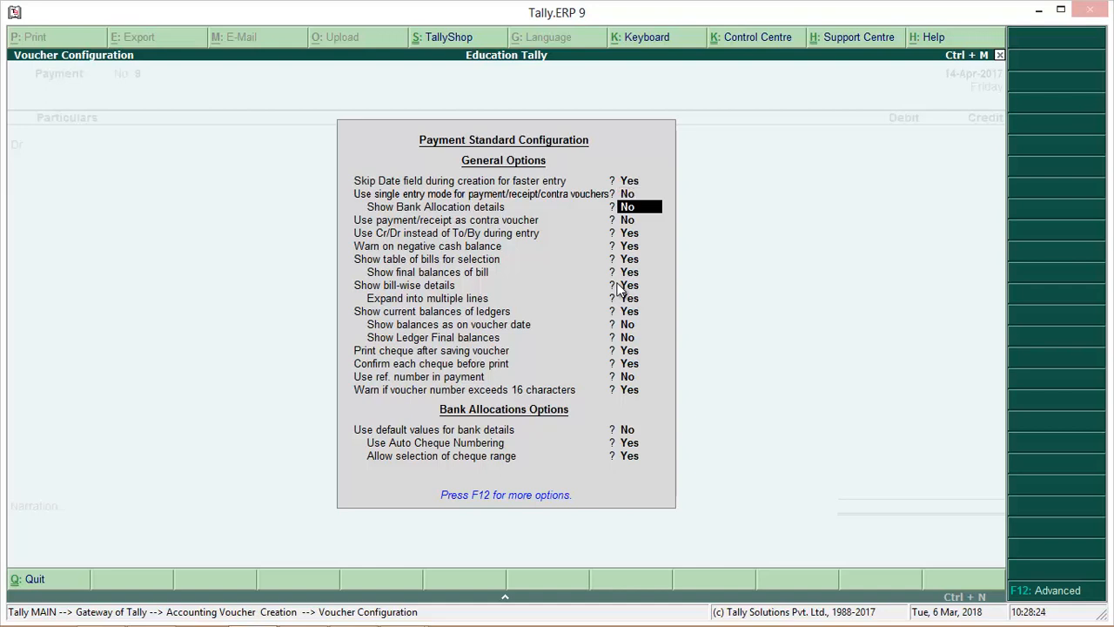
key("Return")
key("Return")
key("Return")
key("Return")
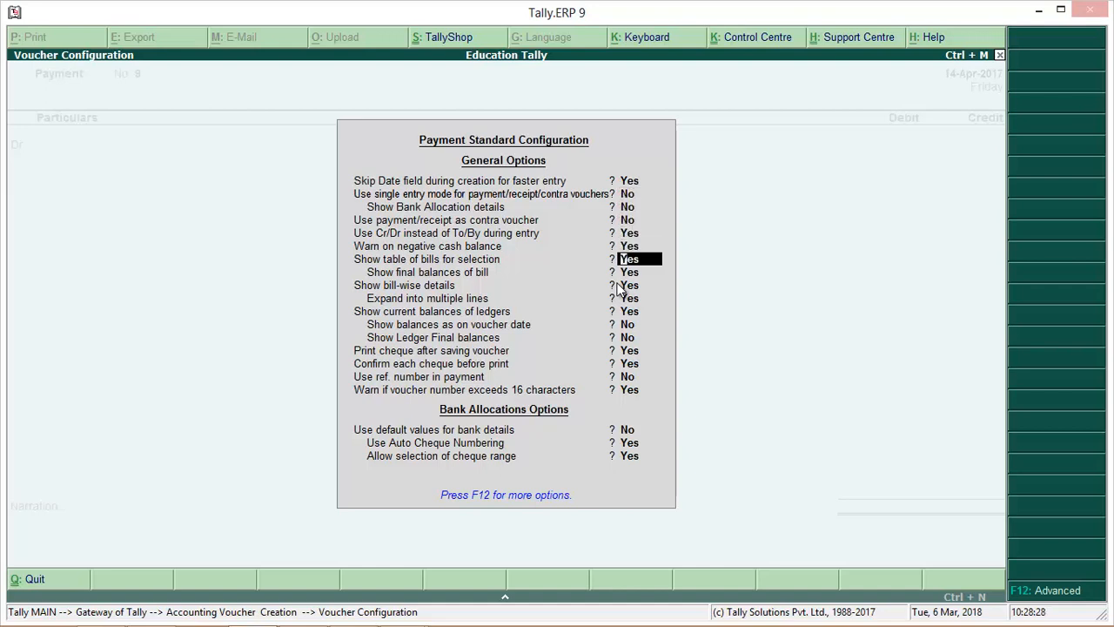
key("Return")
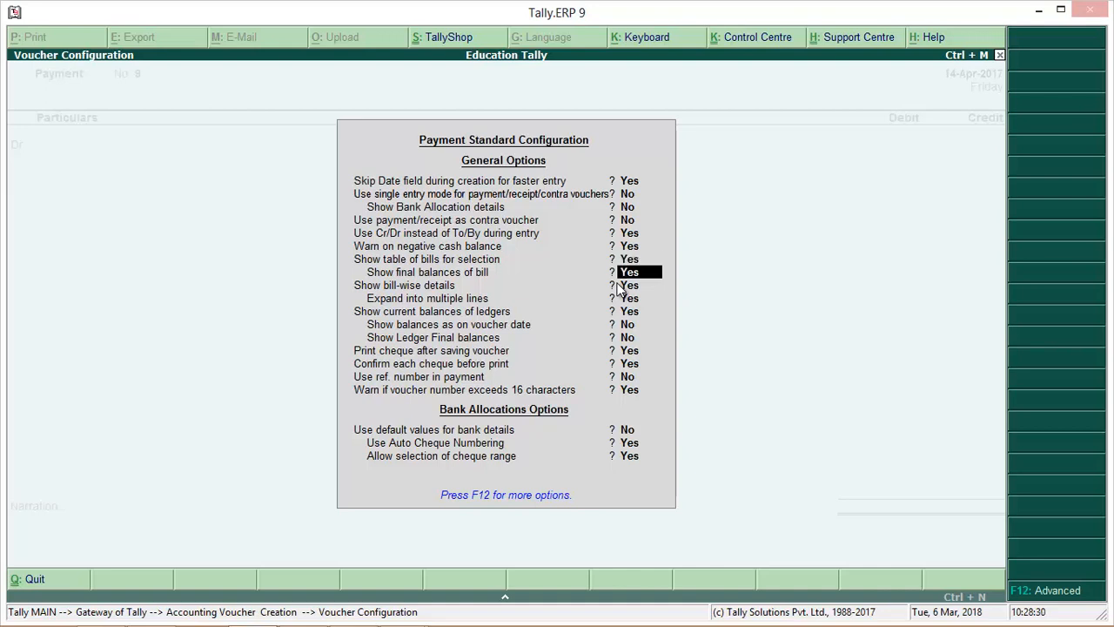
key("Return")
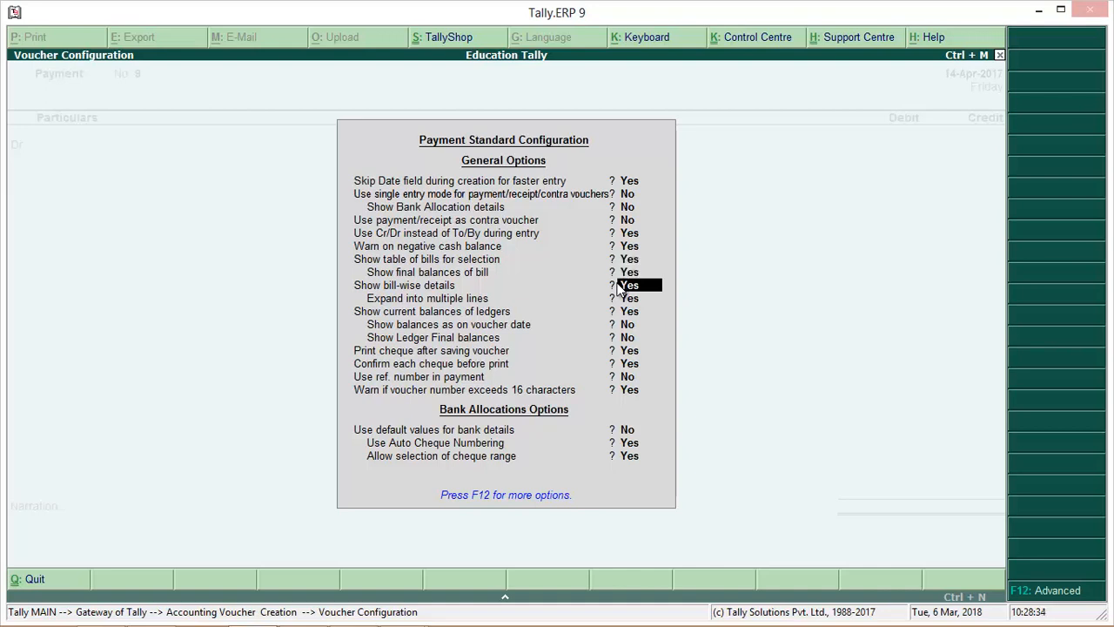
key("Return")
key("Return")
key("Return")
key("Return")
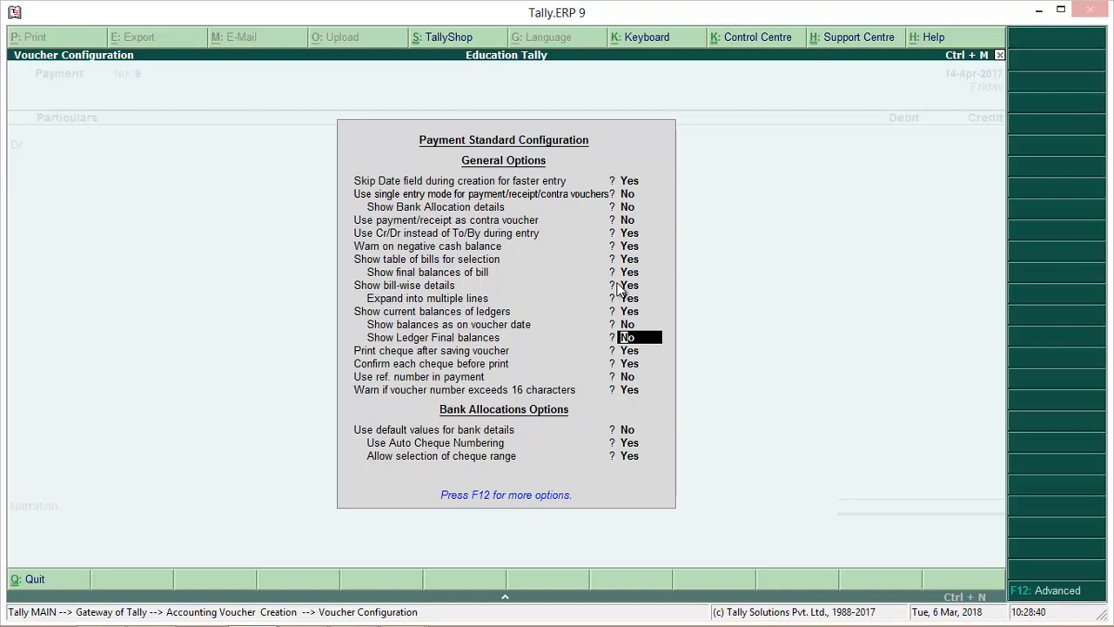
key("Return")
key("Return")
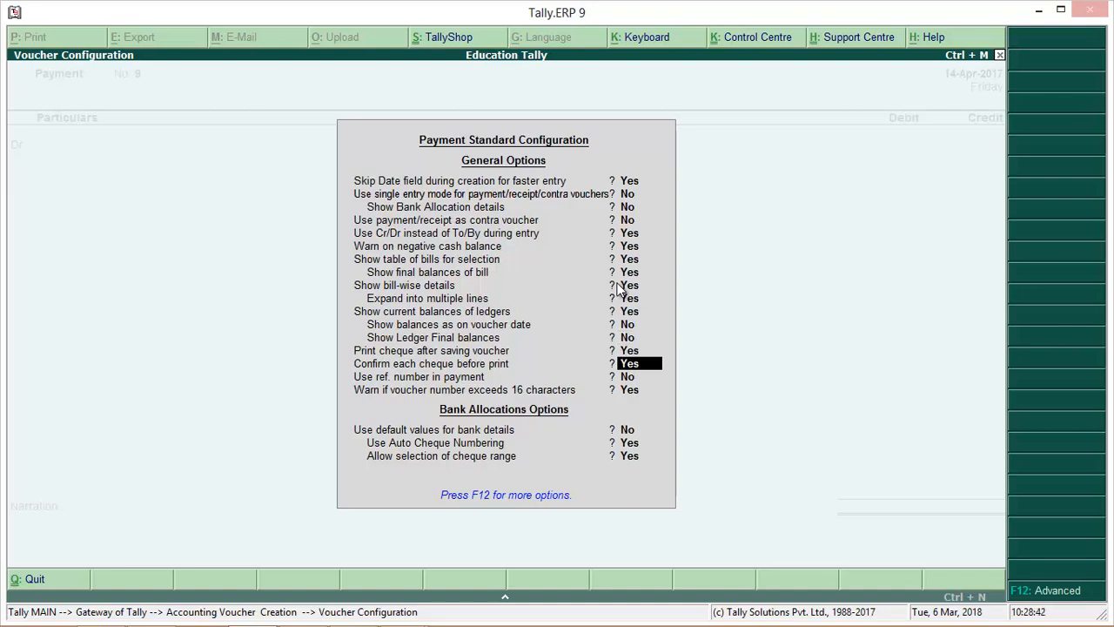
key("Return")
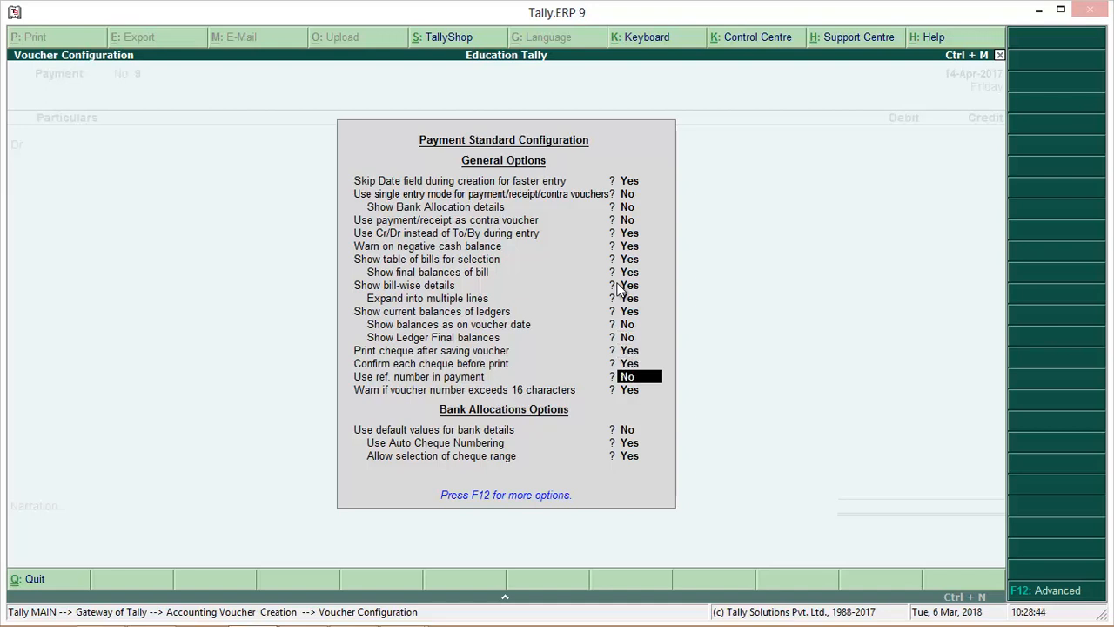
key("Return")
key("Return")
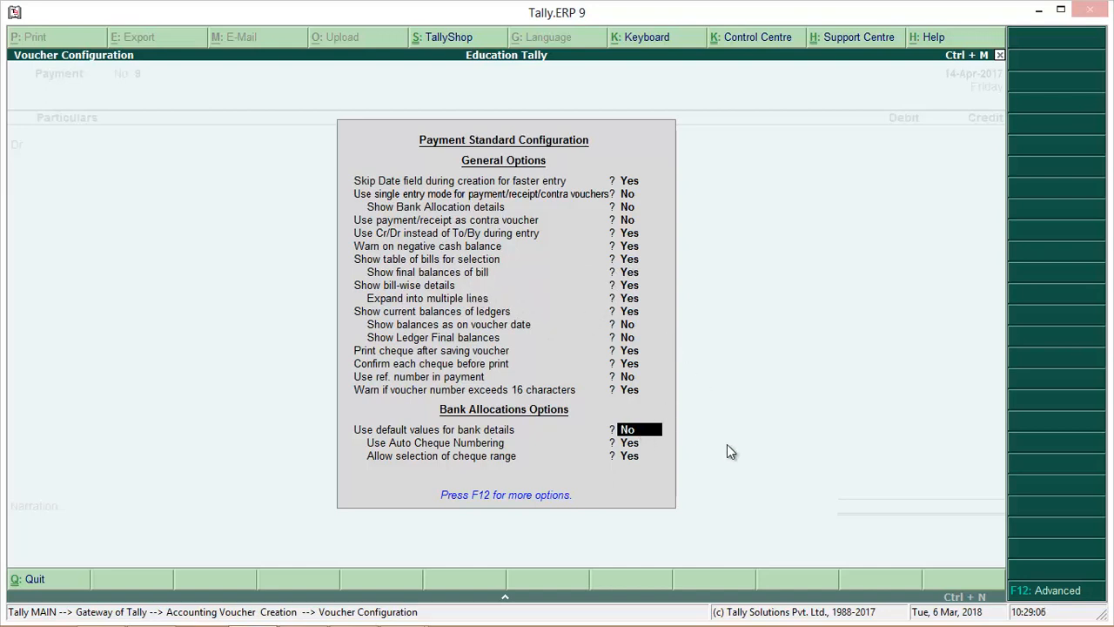
Step: Set preallocation of bills for payment/receipt/journal vouchers to Yes in the advanced payment configuration
key("F12")
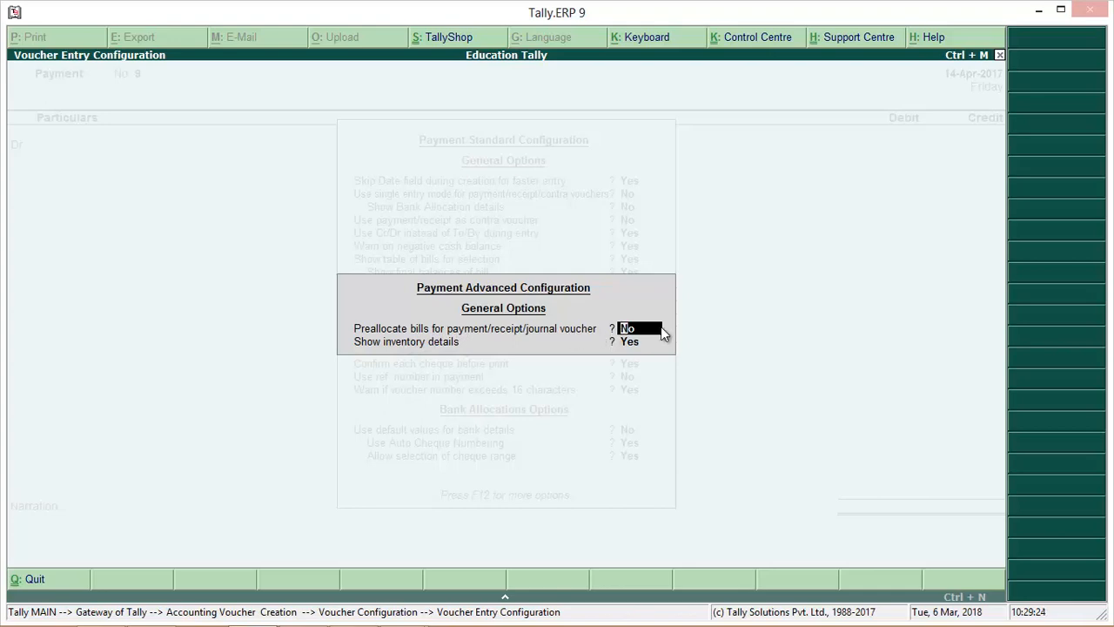
type("y")
key("Return")
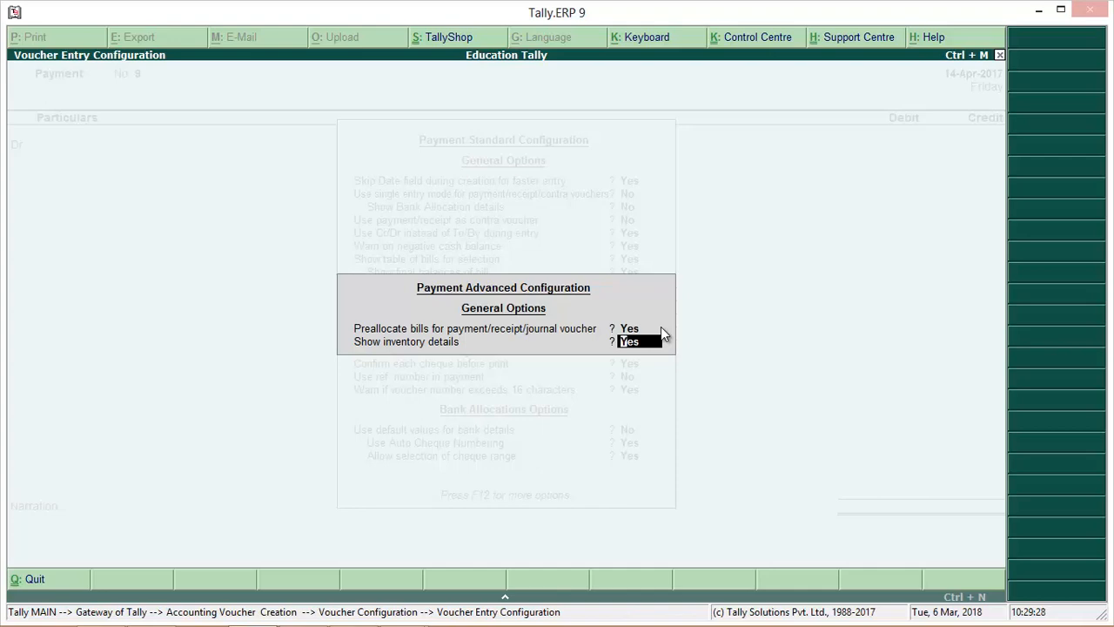
key("Return")
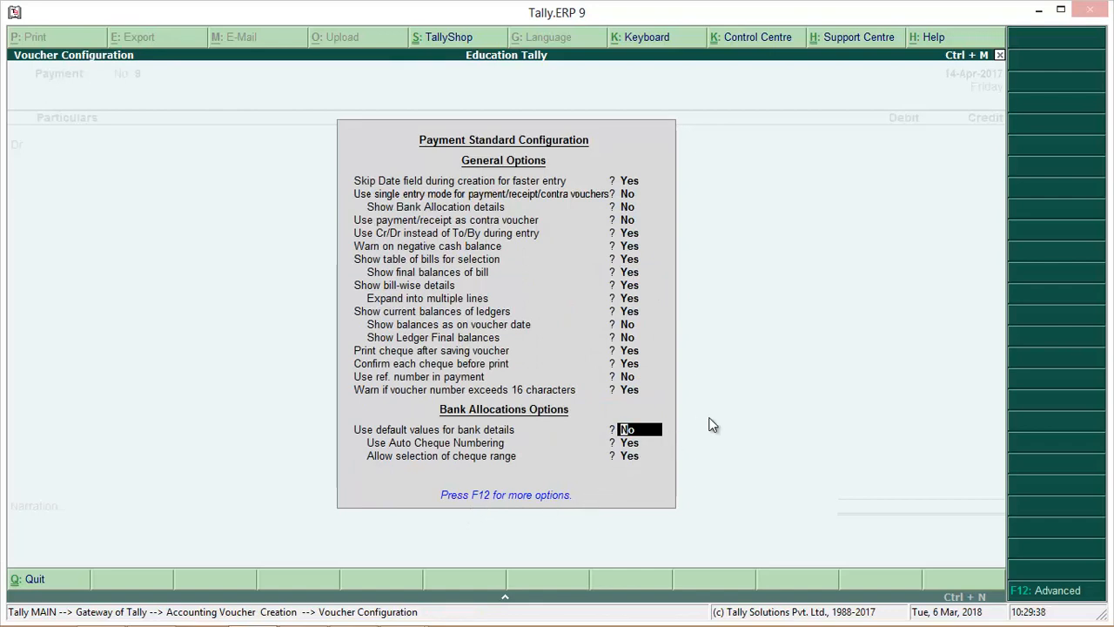
Step: Confirm Yes for bill preallocation in the advanced payment configuration and accept the standard configuration through the bank allocation options
key("F12")
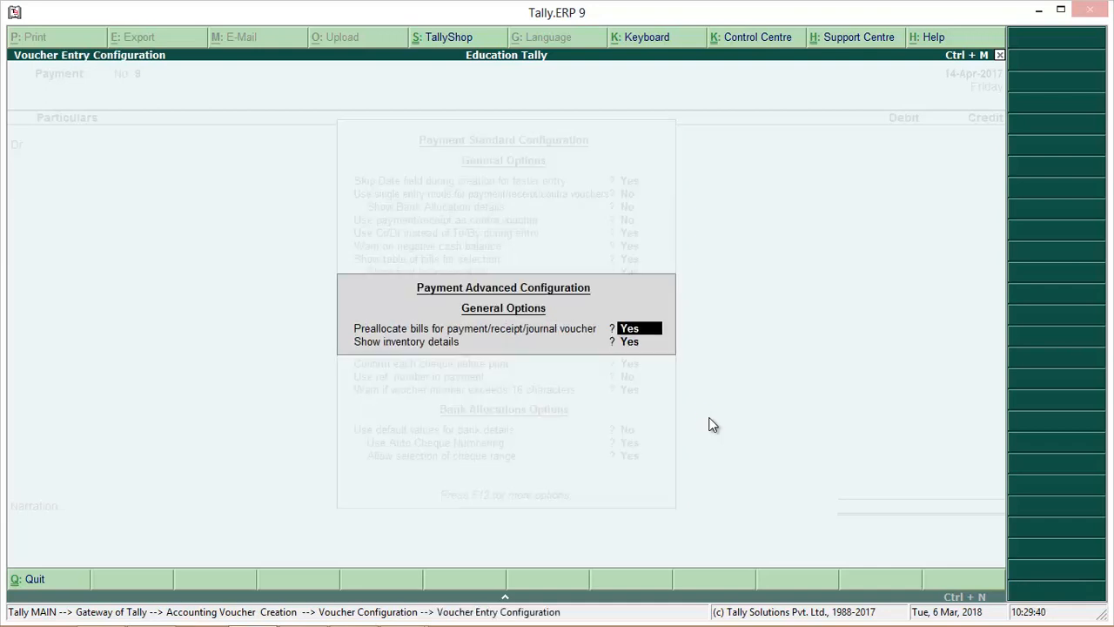
key("Return")
key("Return")
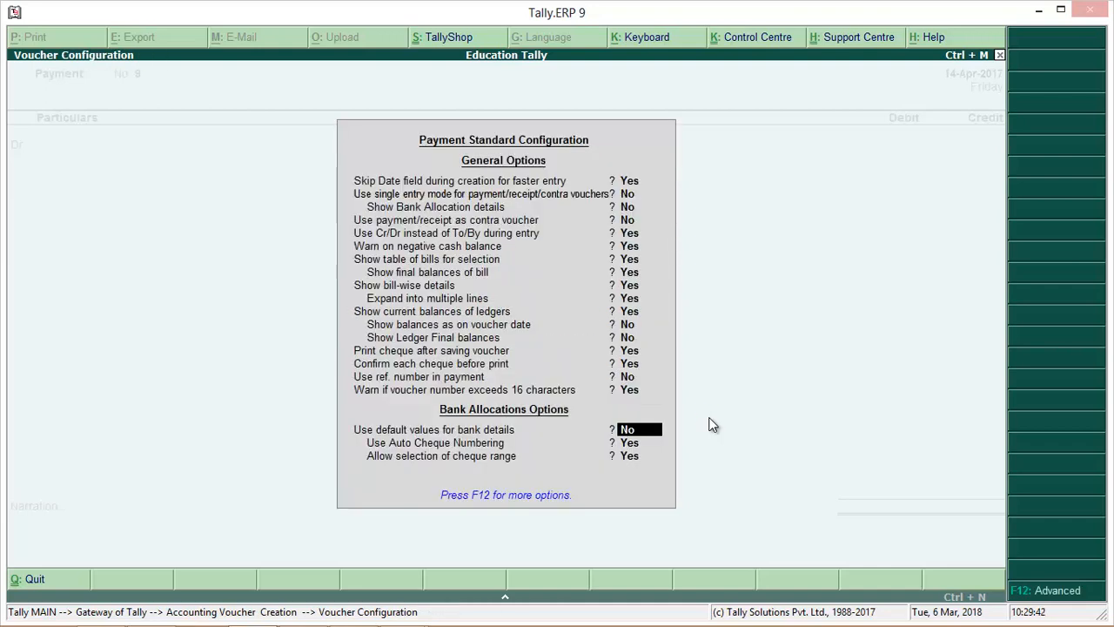
key("Return")
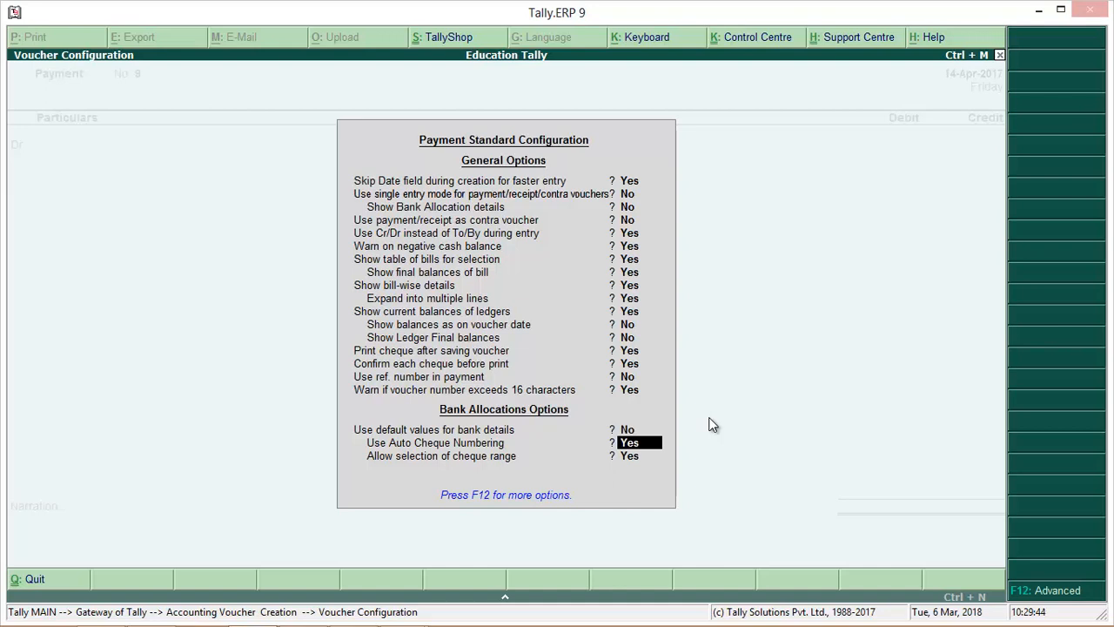
key("Return")
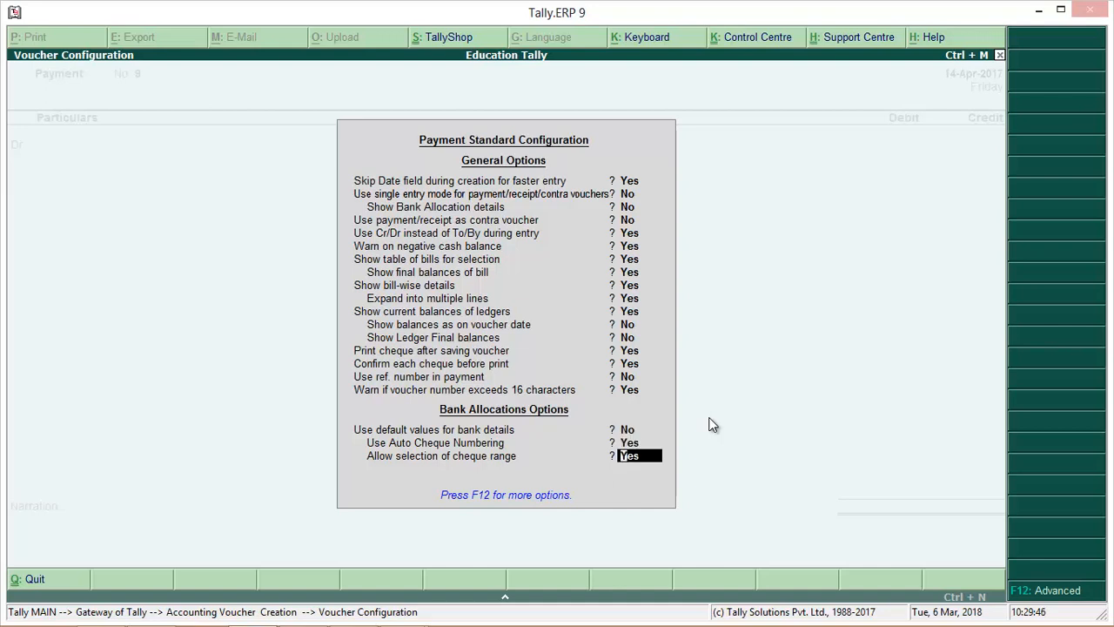
key("Return")
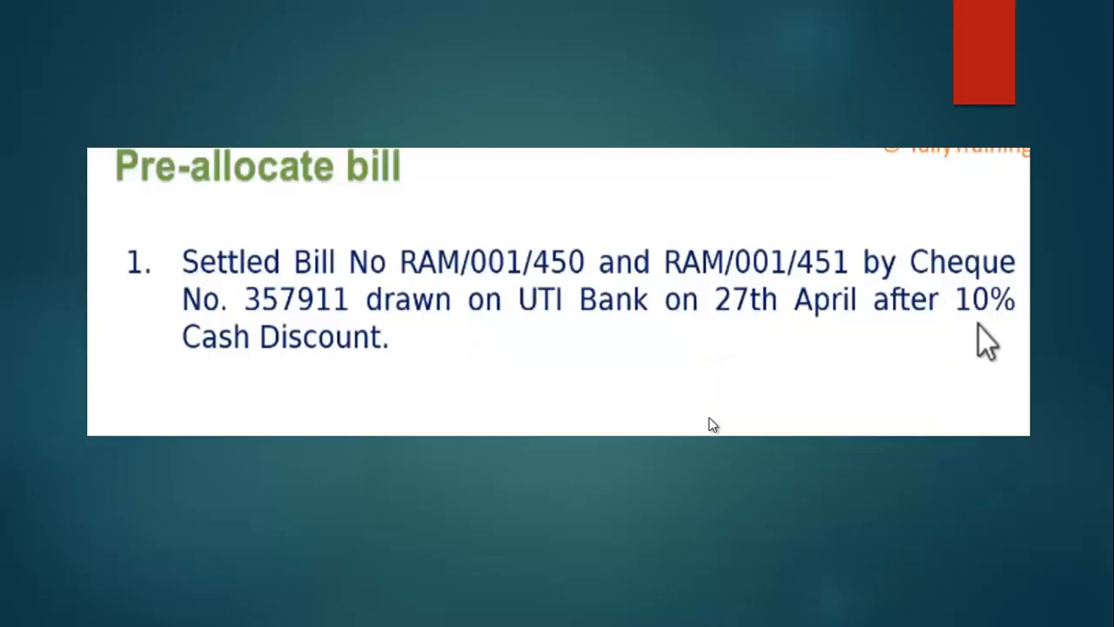
Step: Return to the payment voucher in Tally.ERP 9 and choose Ram Ltd as the ledger to debit
key("alt+Tab")
key("alt+Tab")
key("alt+Tab")
type("R")
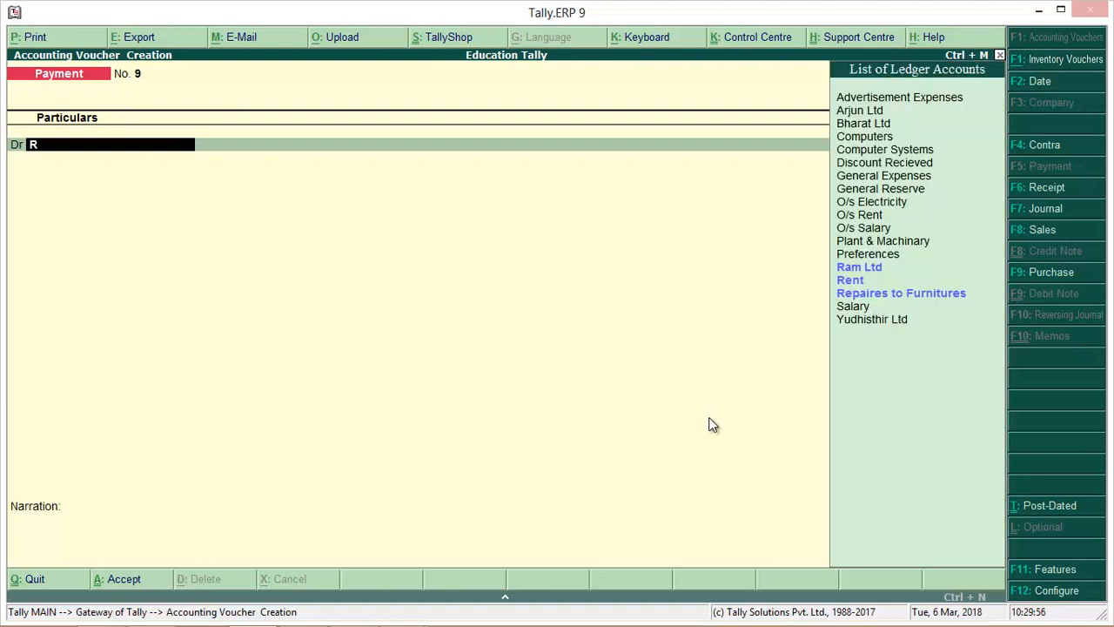
type("a")
key("Return")
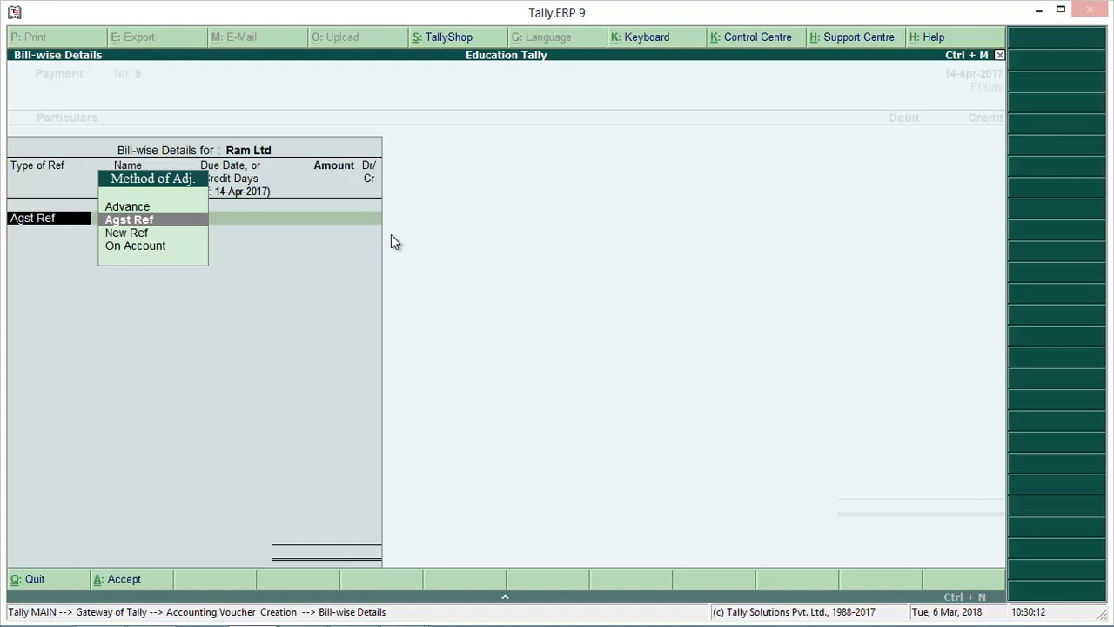
Step: Allocate 25,000.00 Dr of Ram Ltd's payment as Agst Ref against pending bill Ram/001/450
key("Return")
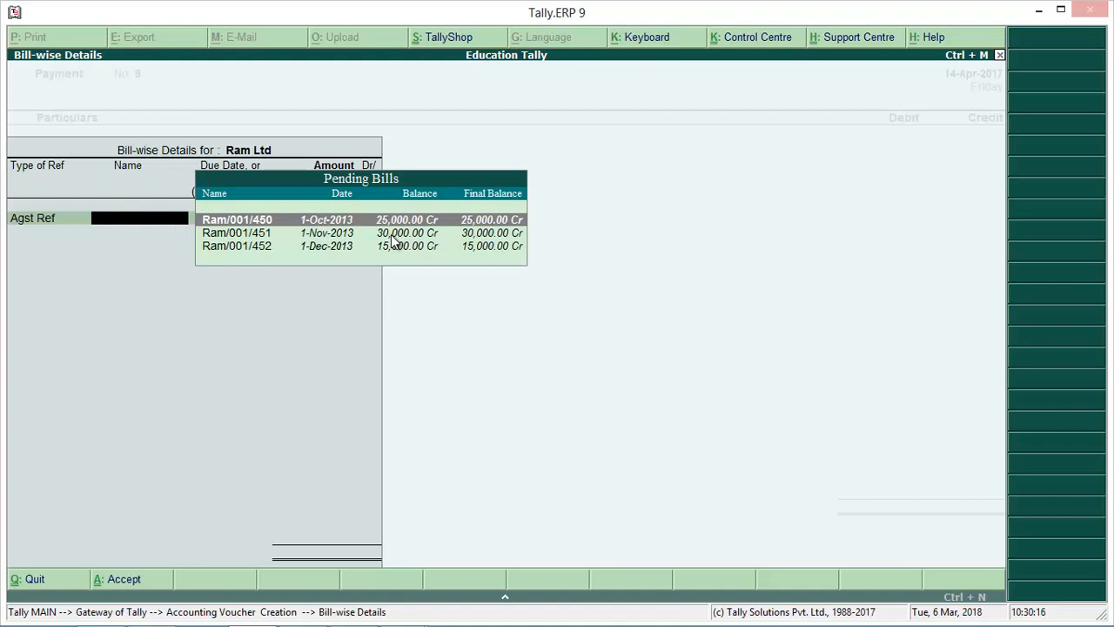
key("Return")
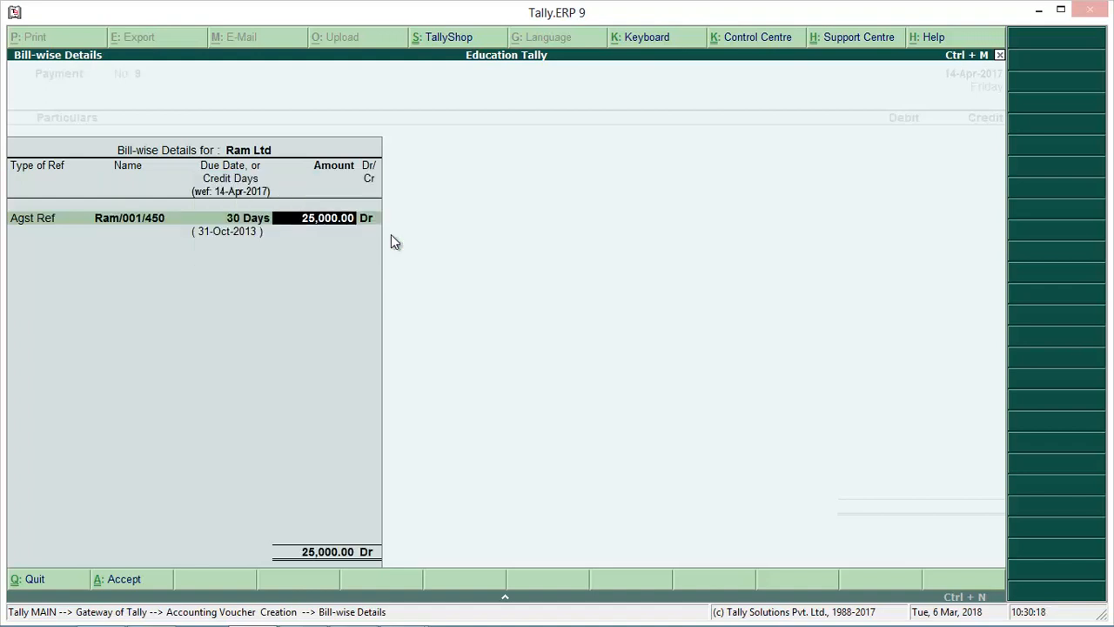
key("Return")
key("Return")
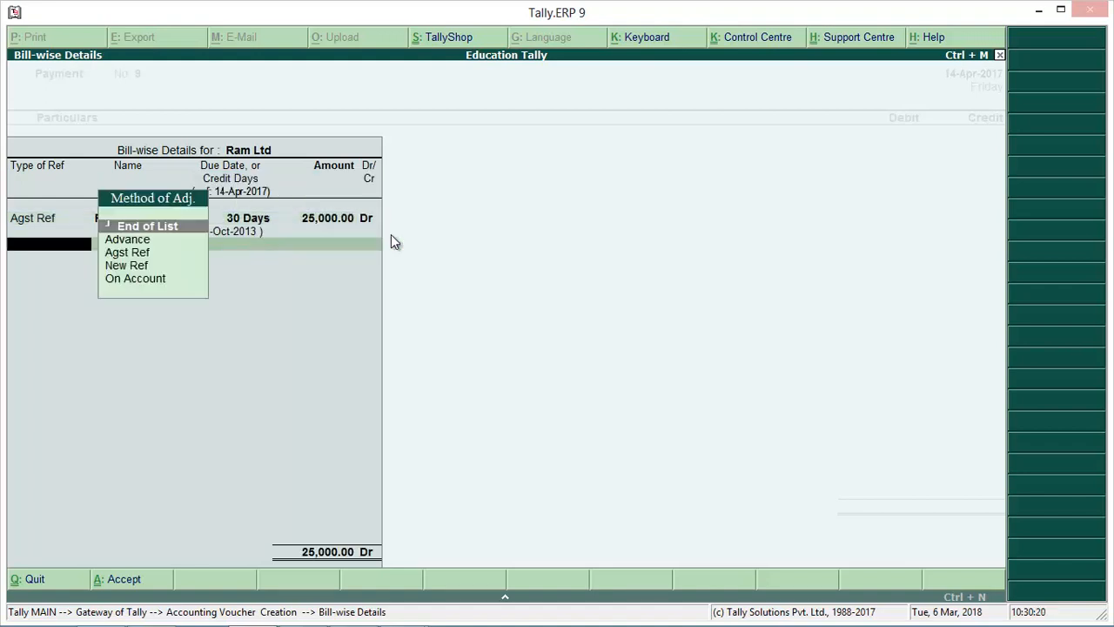
Step: Allocate 30,000.00 Dr as Agst Ref against pending bill Ram/001/451 and end Ram Ltd's bill-wise details
key("Down")
key("Down")
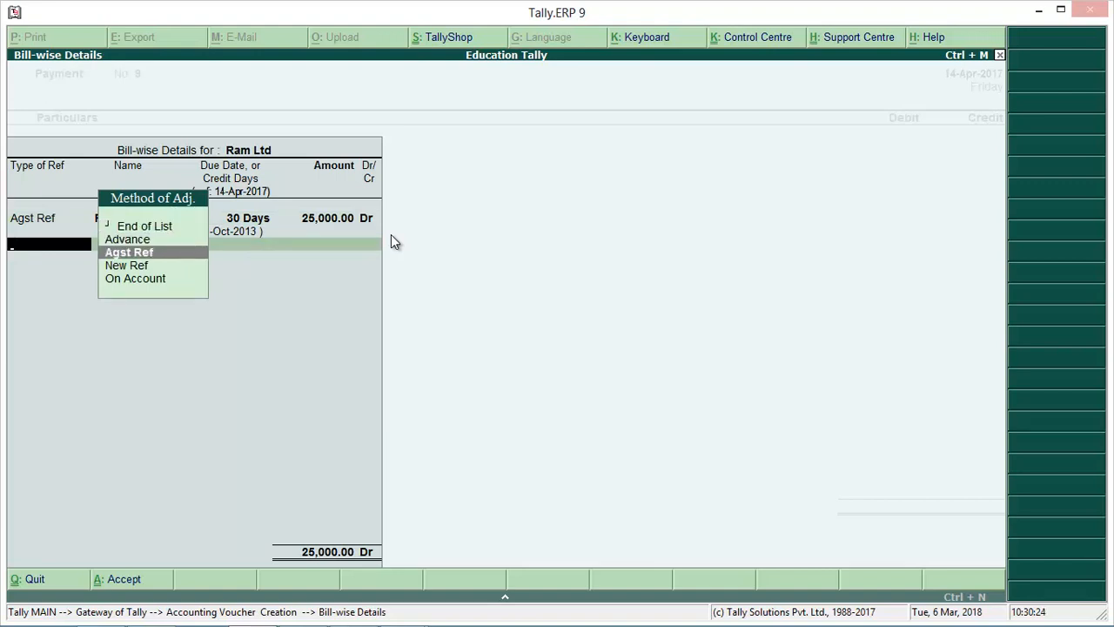
key("Return")
key("Down")
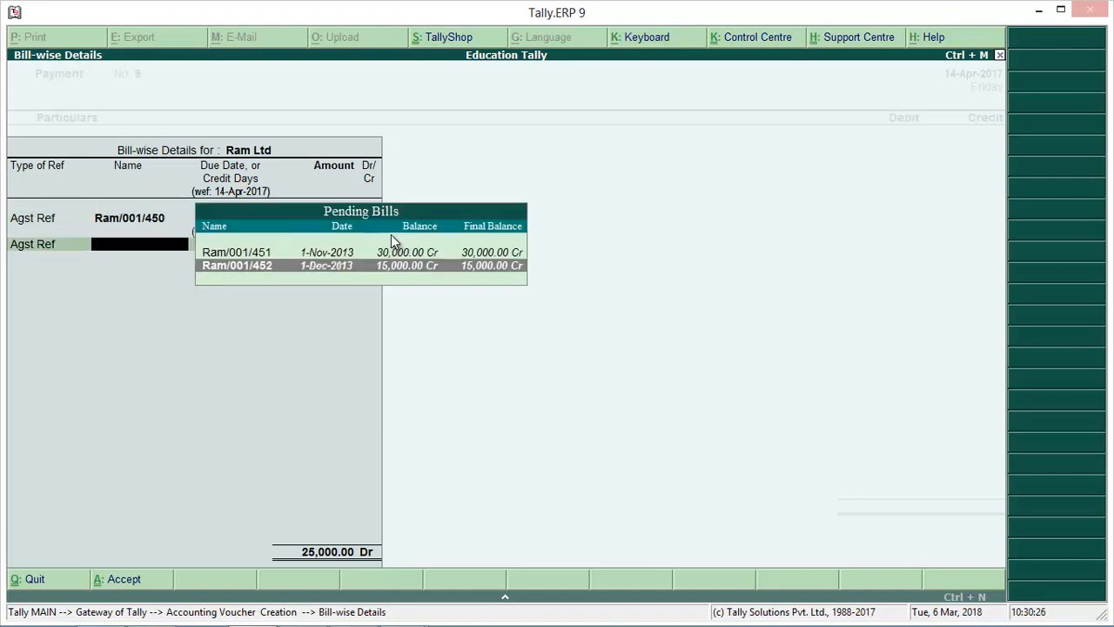
key("Up")
key("Return")
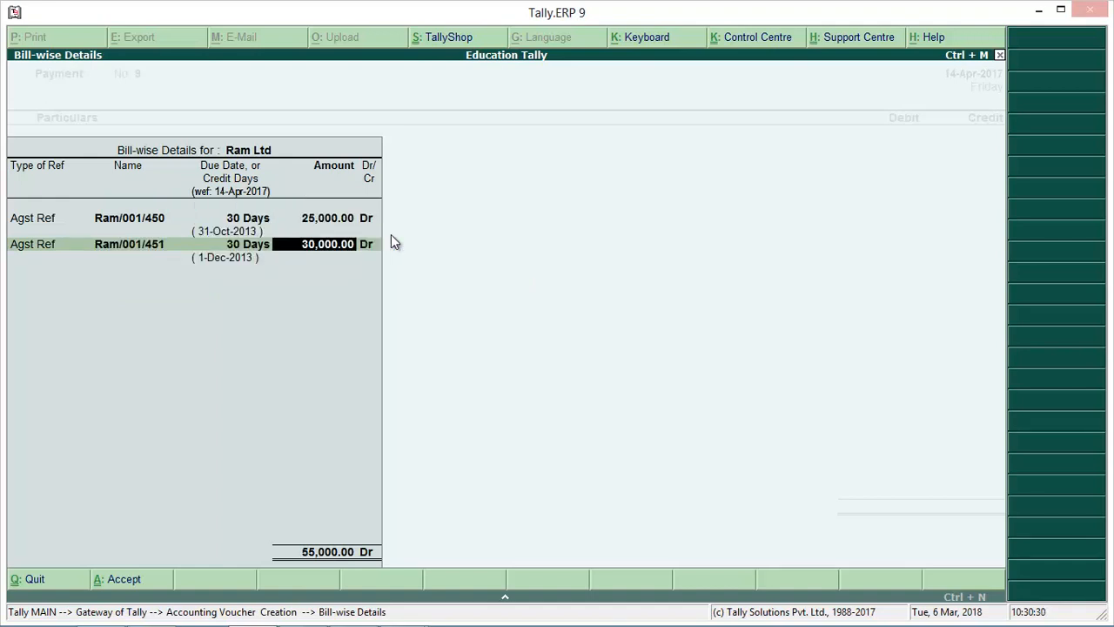
key("Return")
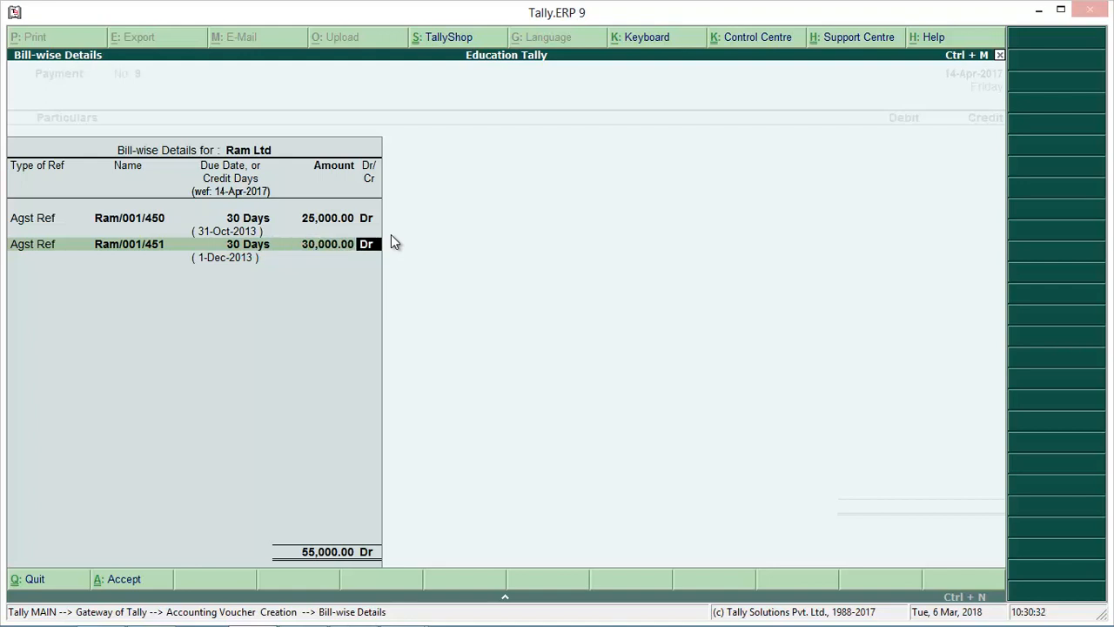
key("Return")
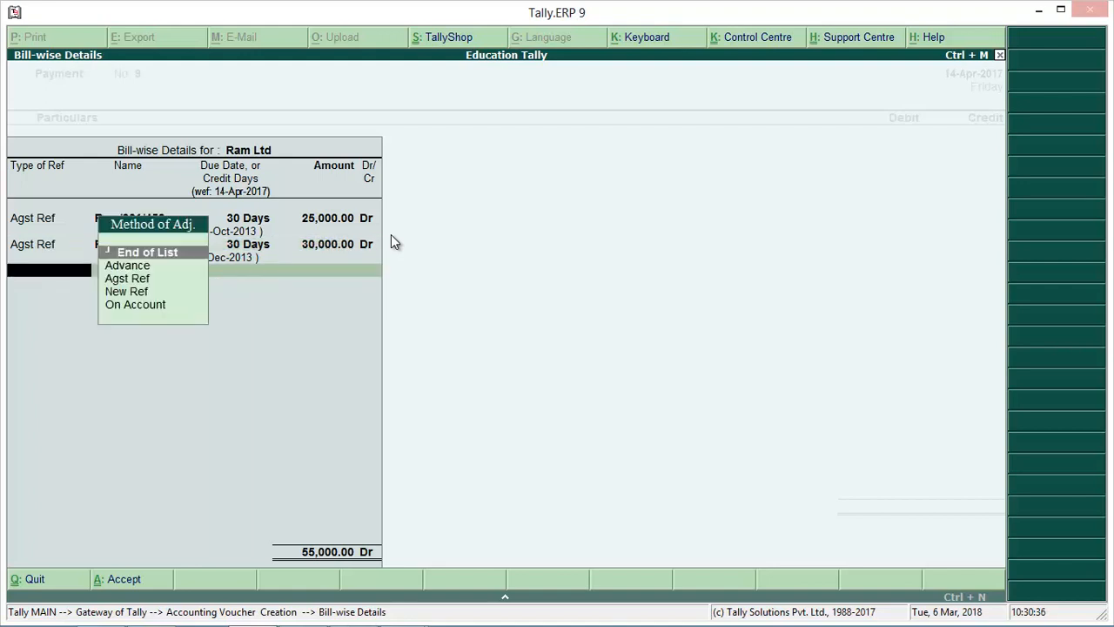
key("Return")
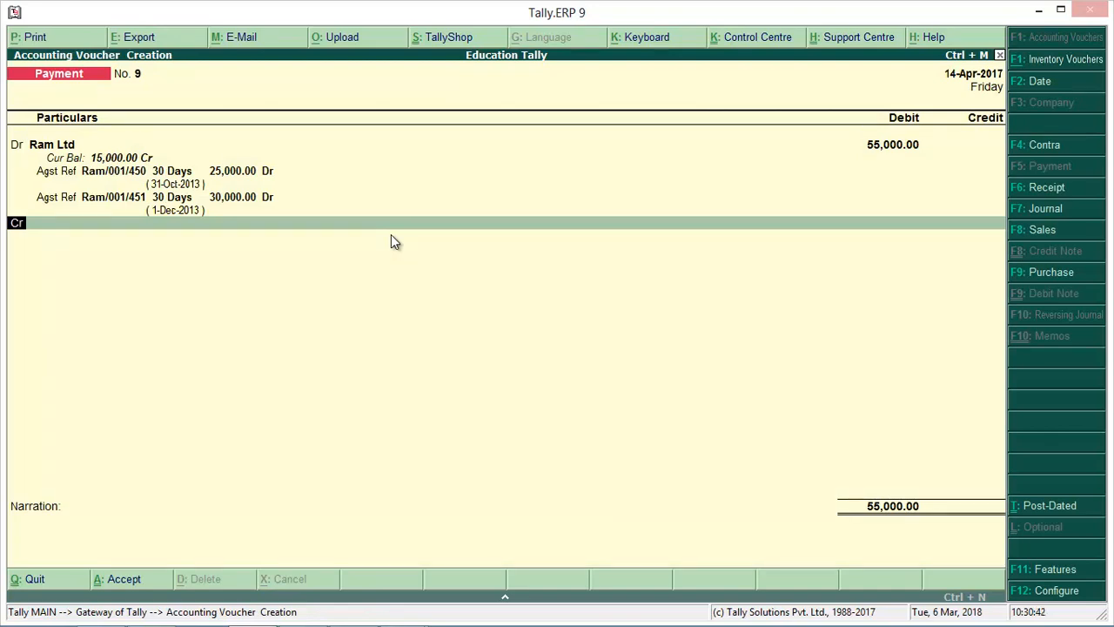
Step: Add a credit line to the payment voucher with UTI as its ledger
key("Return")
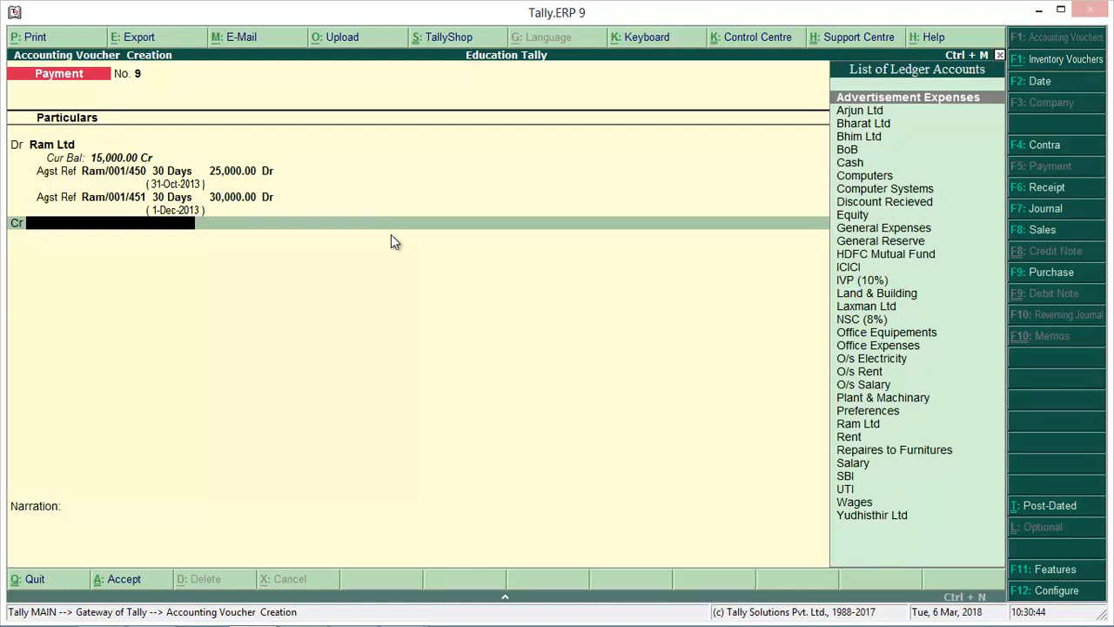
type("U")
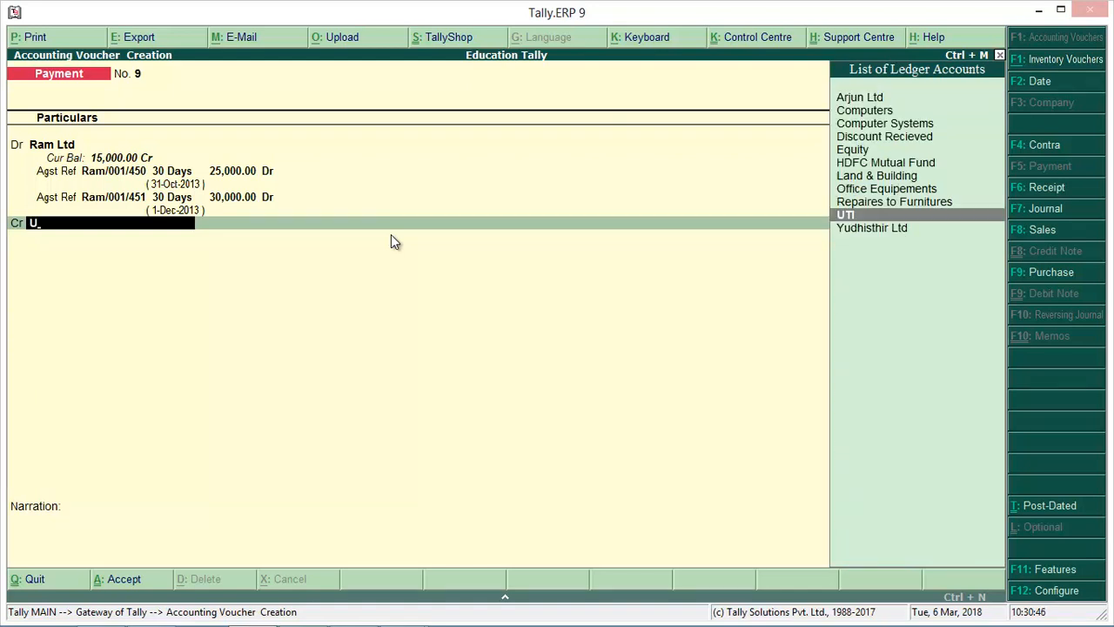
key("Return")
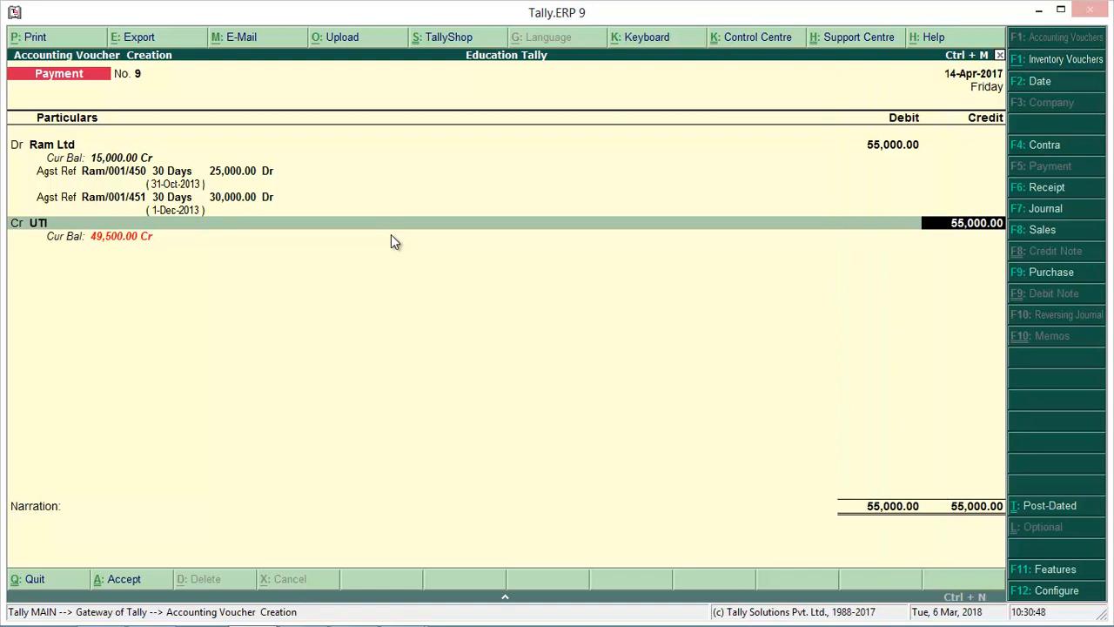